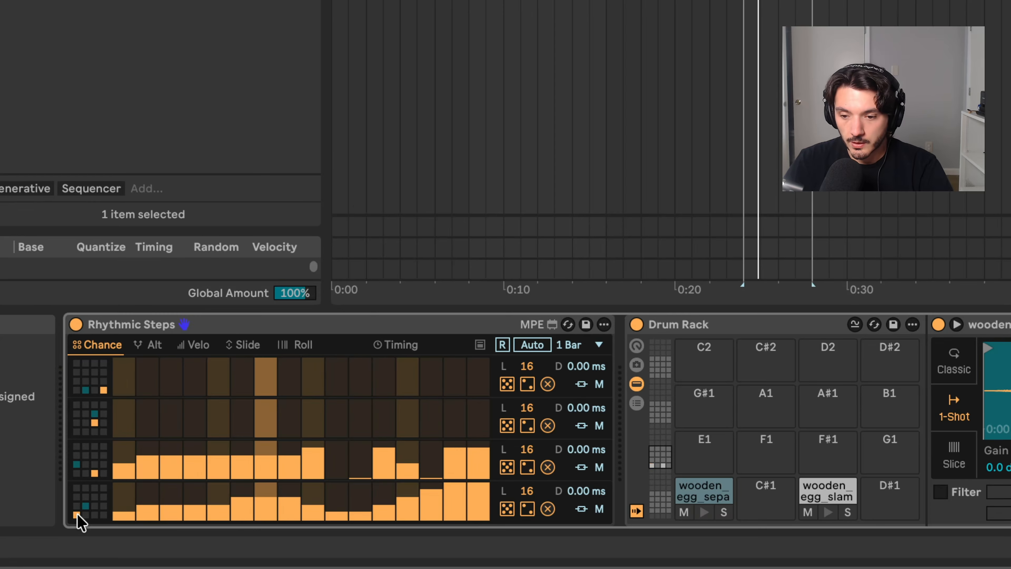
# Look over the egg drum setup, the recording control and the wooden_egg_separating lane in the empty MIDI clip
pyautogui.press('s')
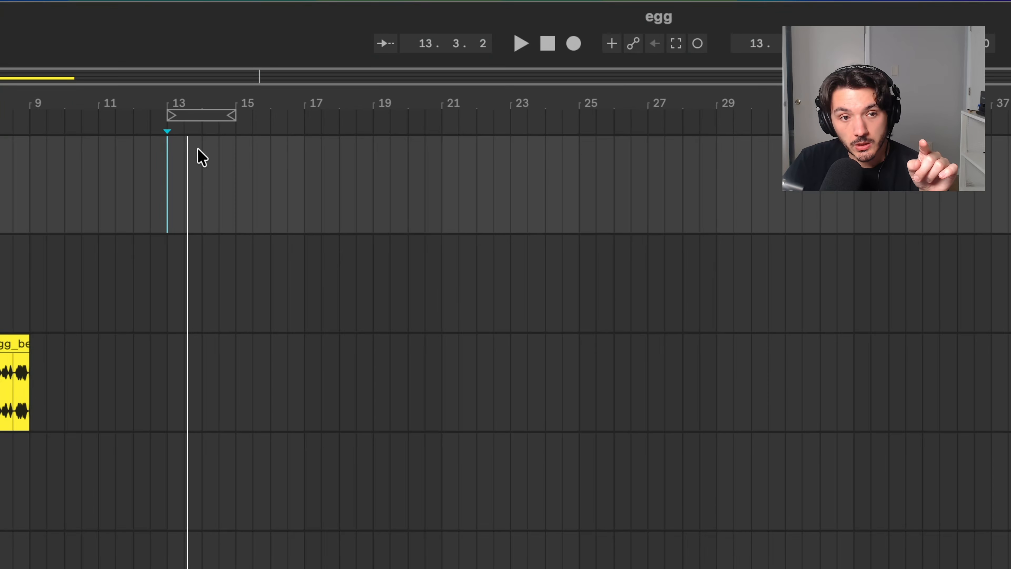
pyautogui.click(566, 44)
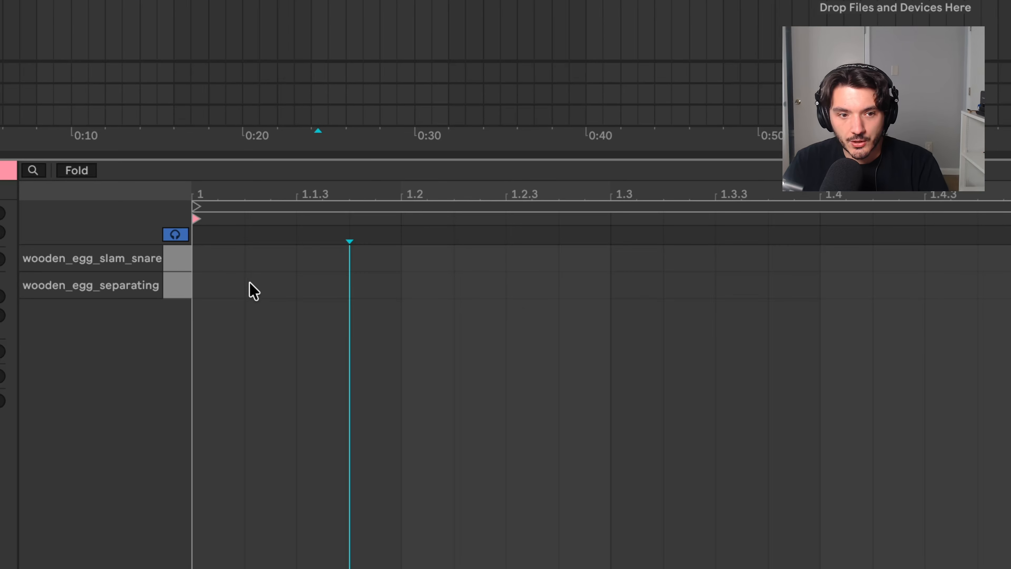
pyautogui.click(246, 288)
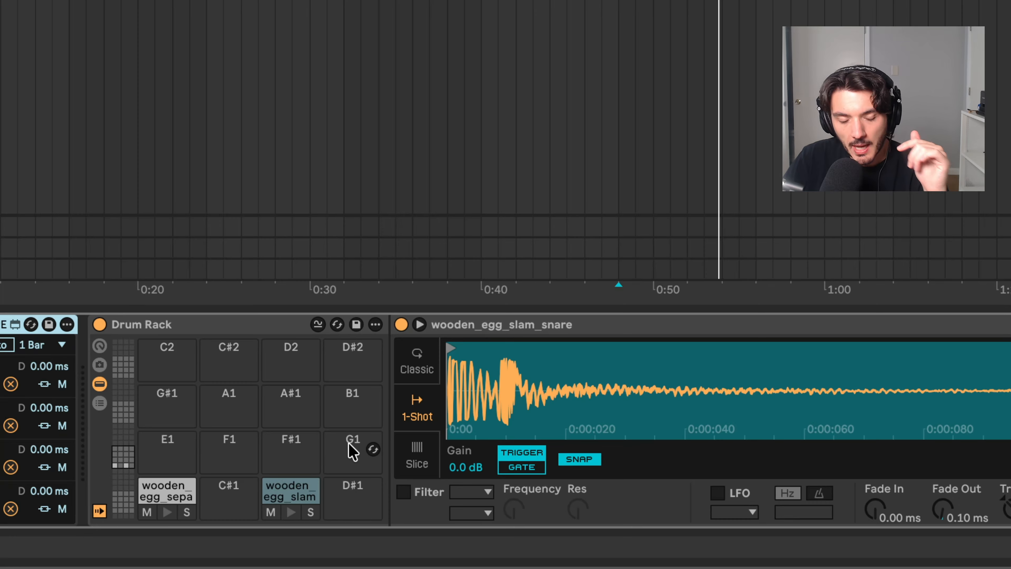
# Move the wooden_egg_separating sample's start to just before its transient, and raise the second step's chance in the third Rhythmic Steps lane
pyautogui.click(153, 498)
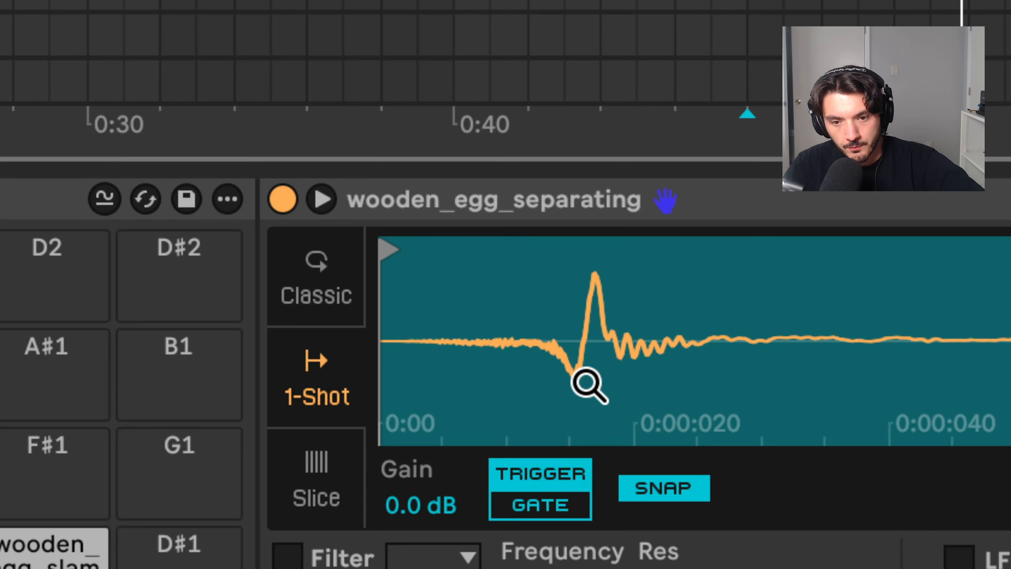
pyautogui.press('w')
pyautogui.press('w')
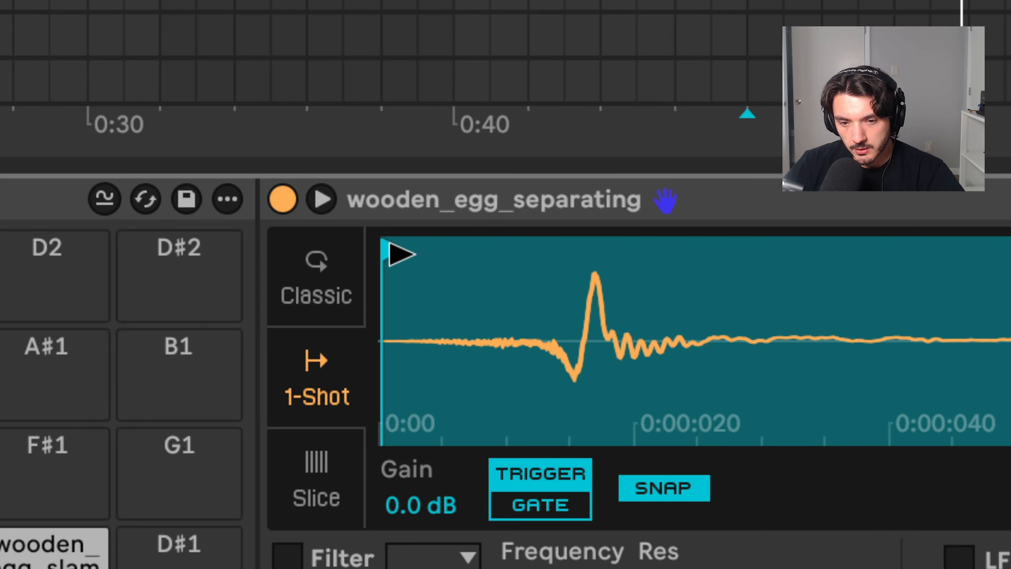
pyautogui.moveTo(399, 253); pyautogui.dragTo(538, 268)
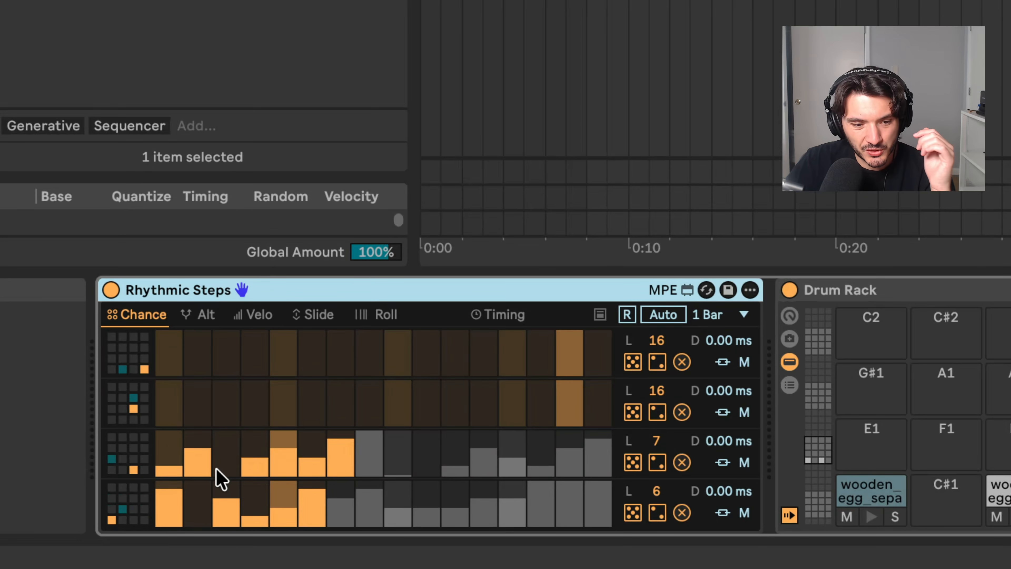
pyautogui.moveTo(205, 470); pyautogui.dragTo(206, 440)
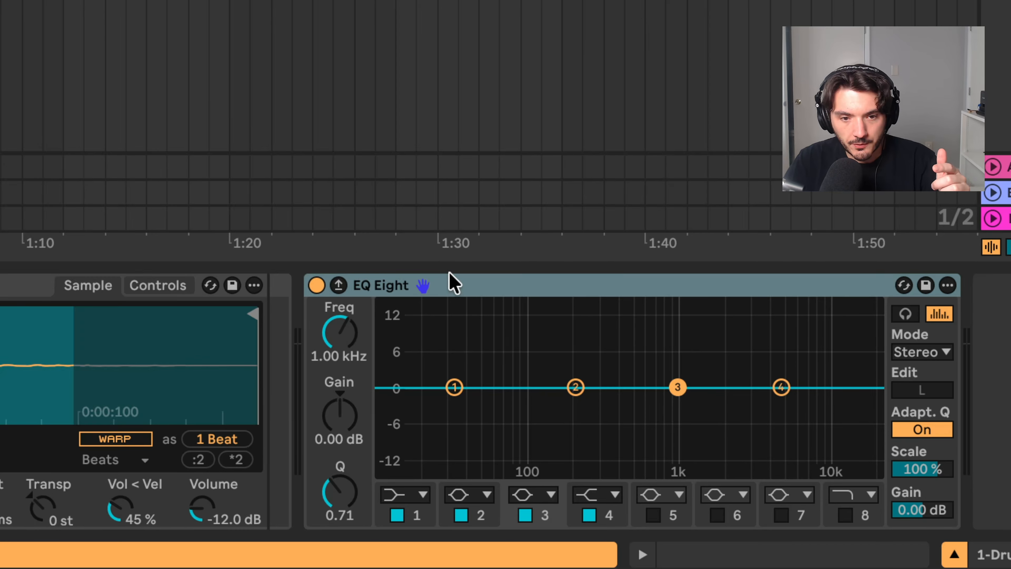
# Boost the low end with EQ Eight's band 1 shelf at 153 Hz by 15 dB
pyautogui.moveTo(420, 387); pyautogui.dragTo(534, 306)
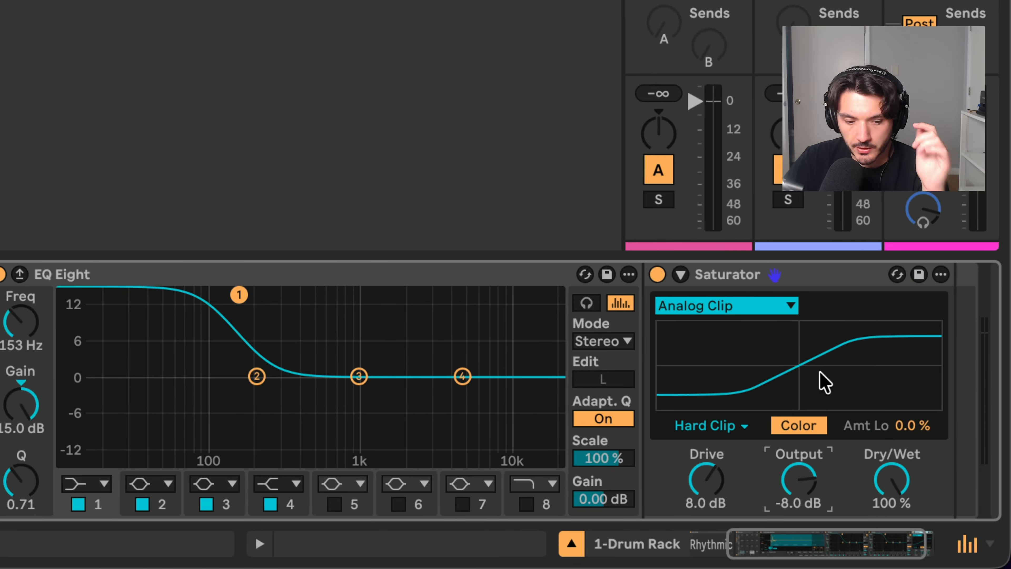
pyautogui.press('space')
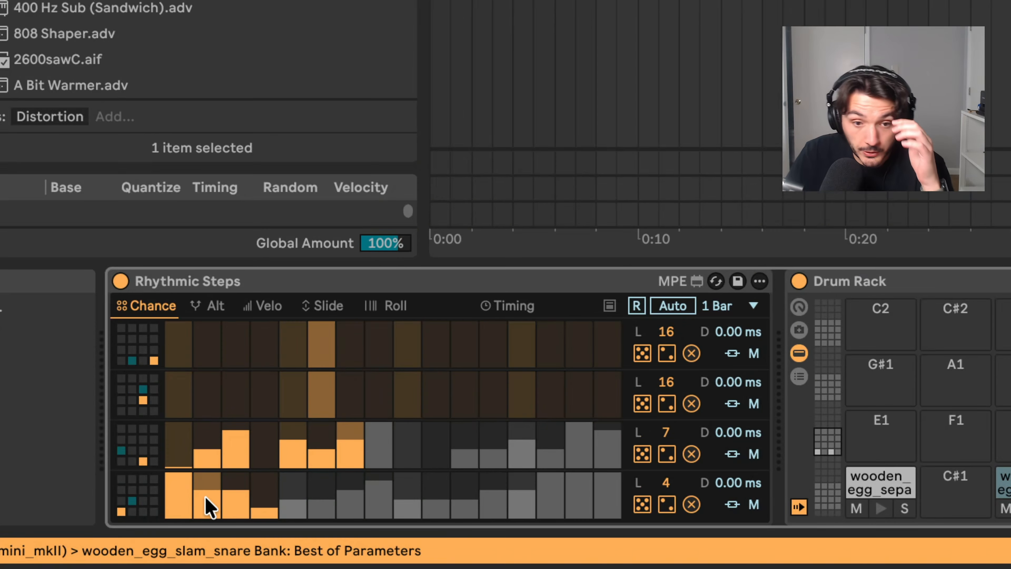
# Lower the chance of the third and seventh steps in the third Rhythmic Steps lane and the fourth step in the fourth lane
pyautogui.click(235, 458)
pyautogui.click(347, 466)
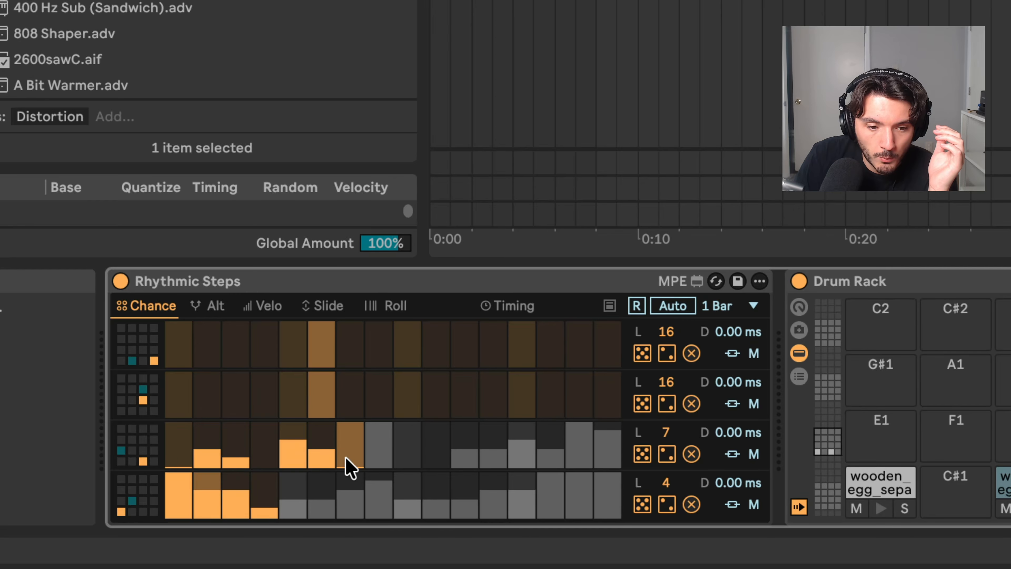
pyautogui.click(256, 520)
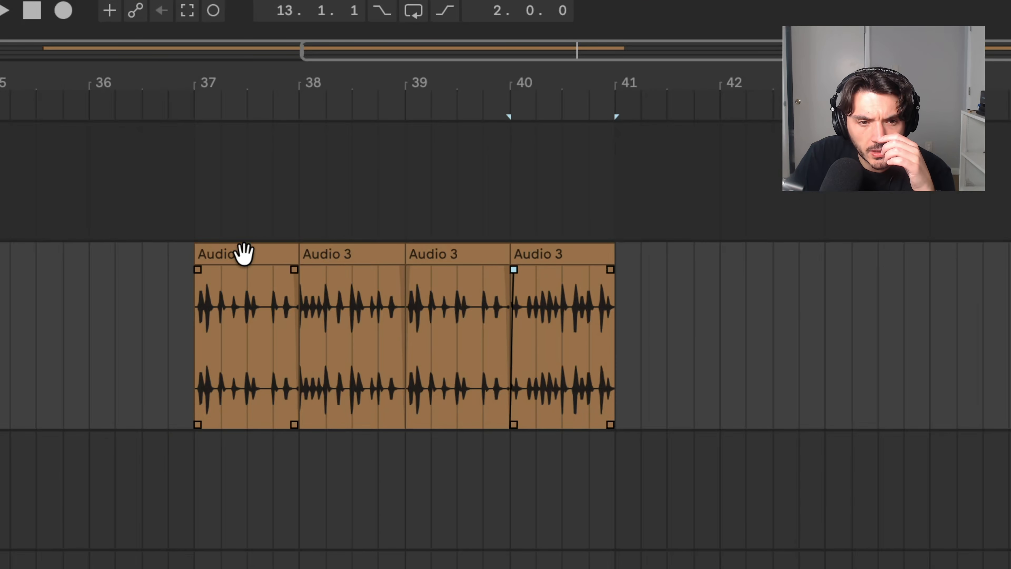
# Play the four Audio 3 clips starting from the one at bar 37
pyautogui.click(244, 253)
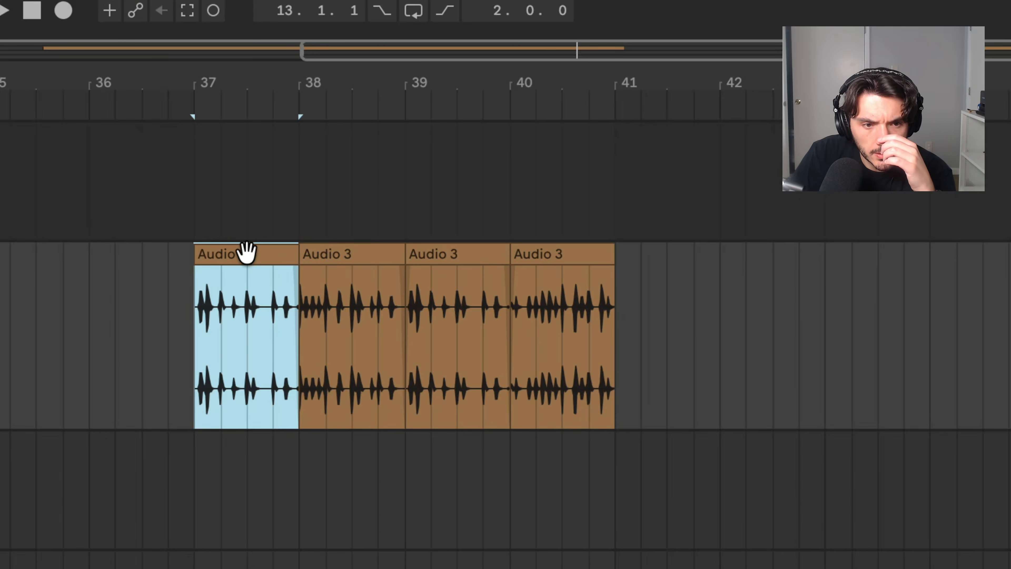
pyautogui.press('space')
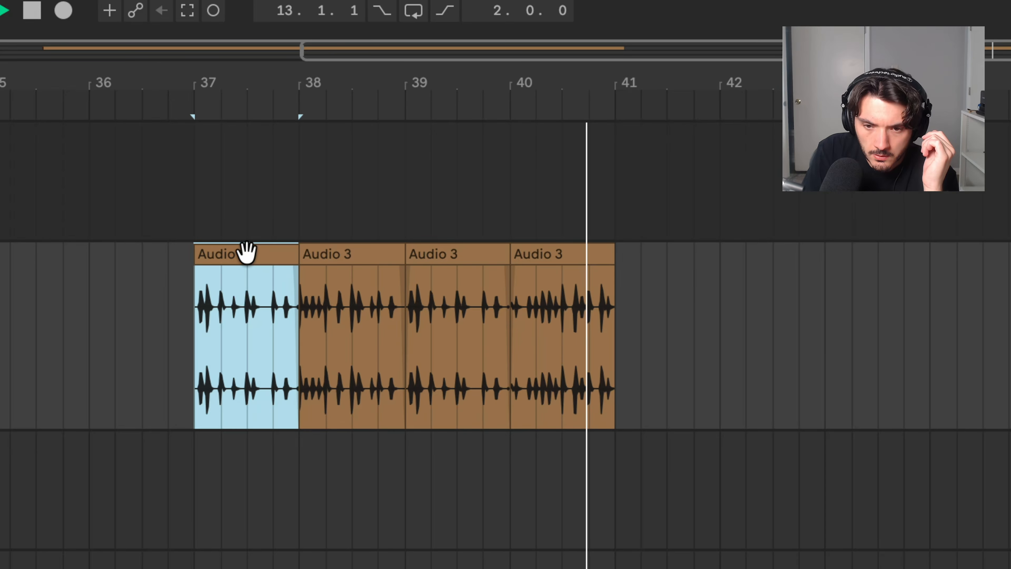
# Reverse the final slice of the fourth Audio 3 clip and shape its end with a short fade-out
pyautogui.moveTo(588, 305); pyautogui.dragTo(616, 305)
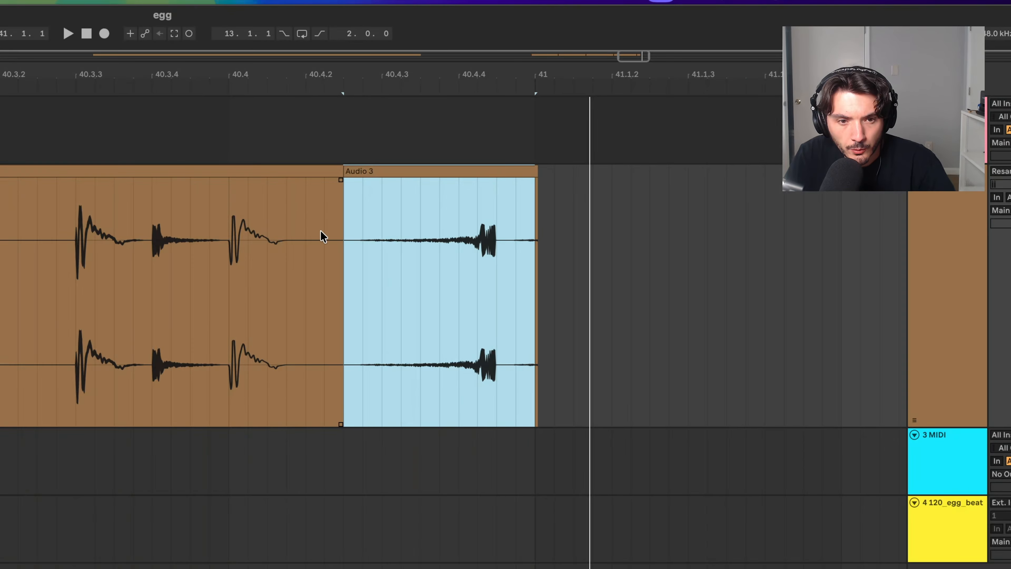
pyautogui.click(324, 237)
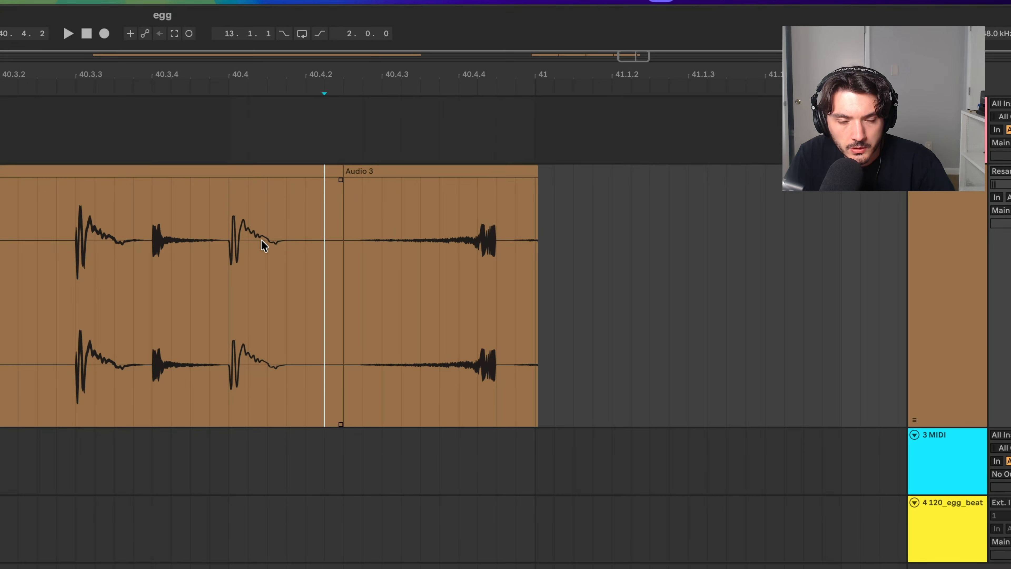
pyautogui.press('space')
pyautogui.moveTo(535, 180); pyautogui.dragTo(496, 178)
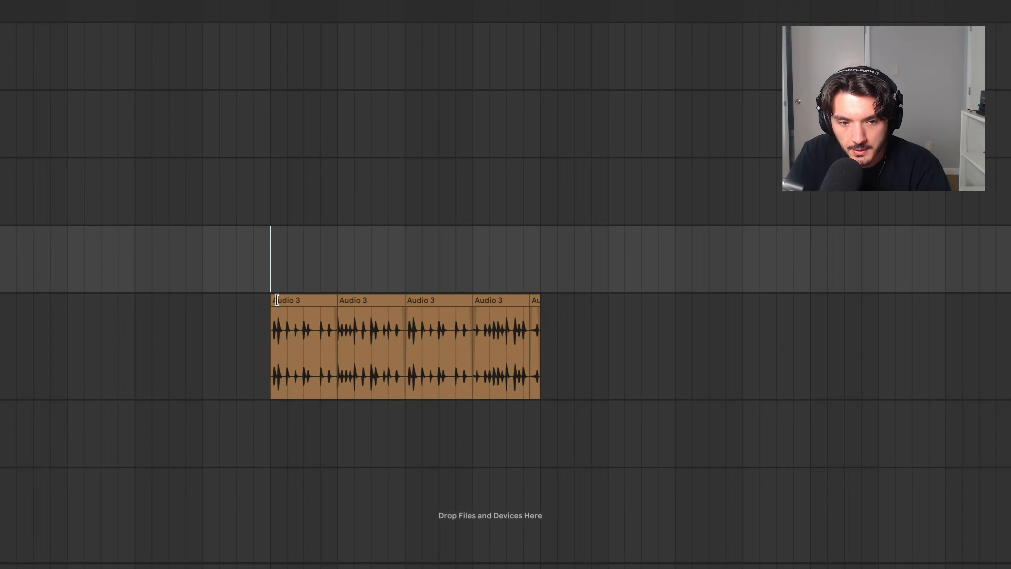
# Play back the arranged egg percussion loop together with the kick pattern from its beginning
pyautogui.press('space')
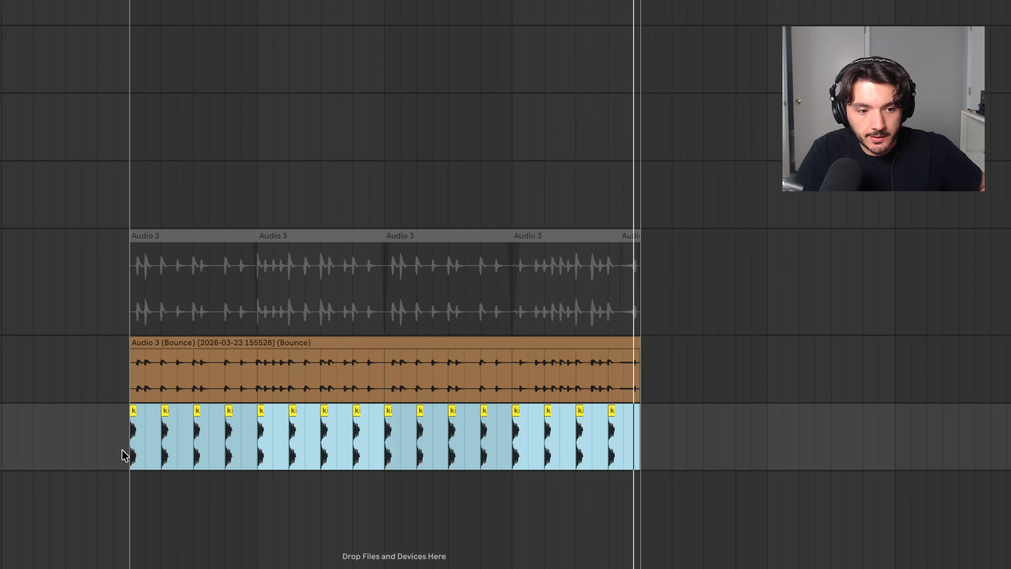
pyautogui.click(130, 447)
pyautogui.press('space')
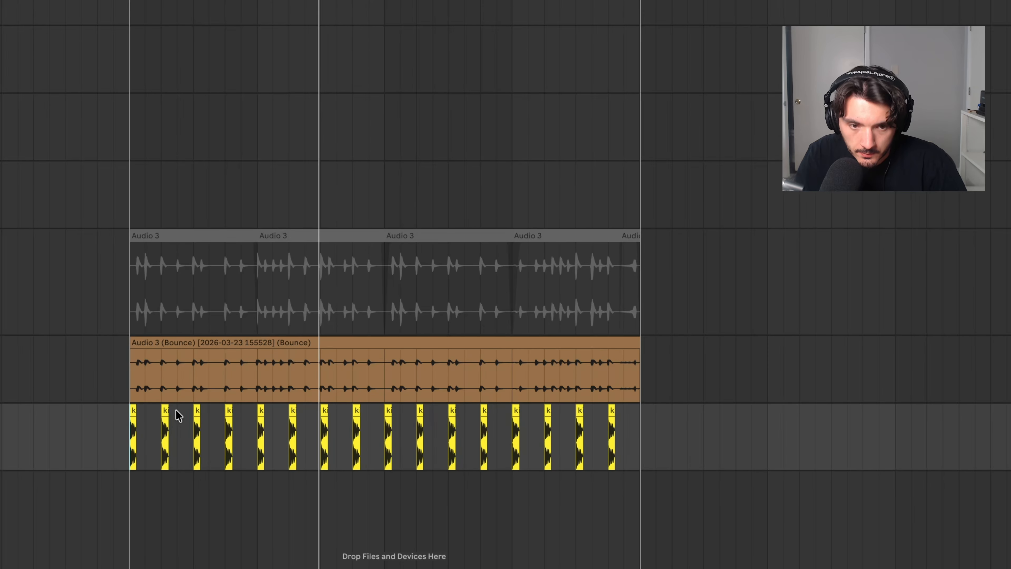
pyautogui.press('space')
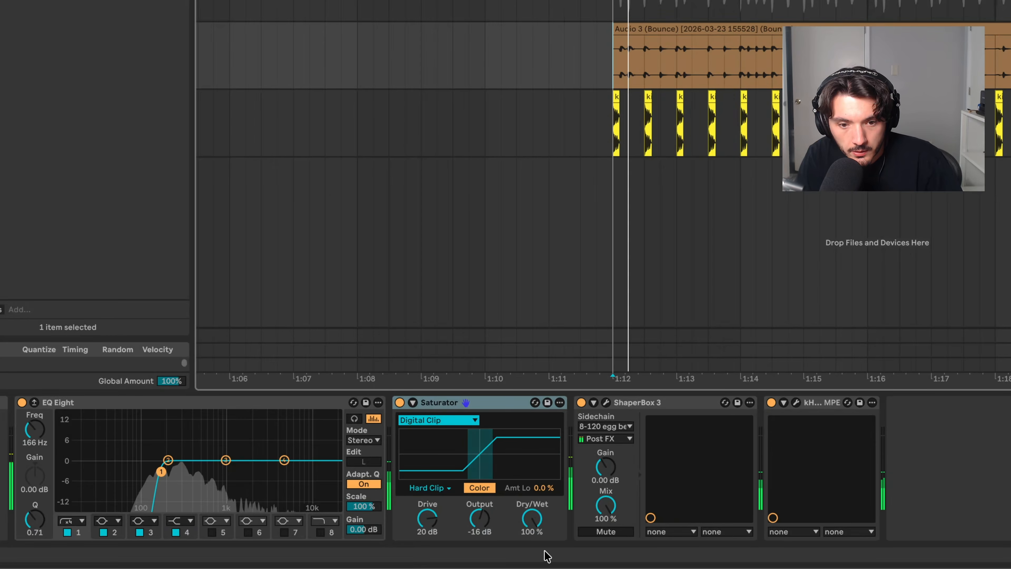
pyautogui.press('space')
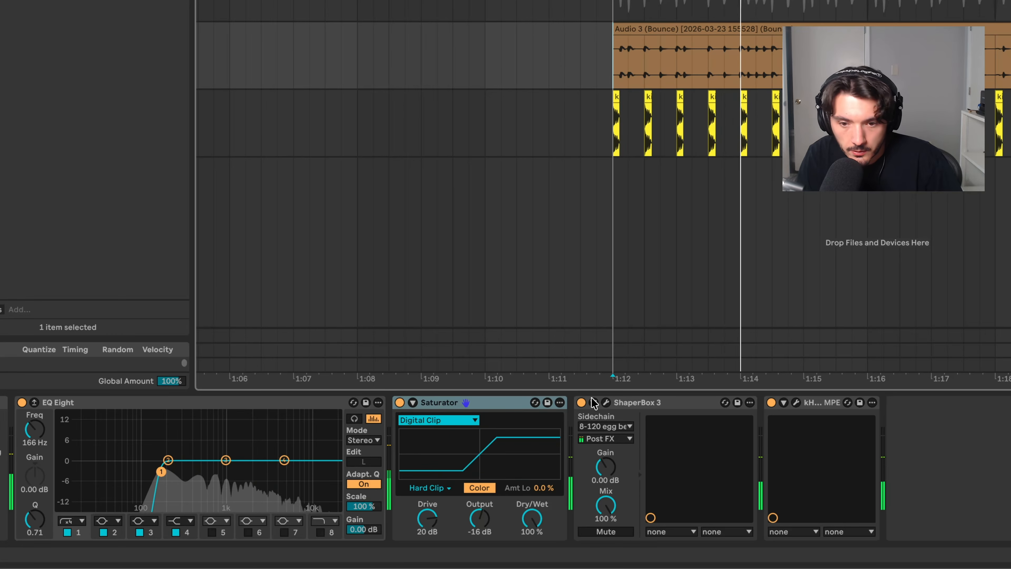
# Group the EQ Eight, Saturator, ShaperBox 3 and final plug-in on the percussion track into one audio effect rack
pyautogui.click(672, 402)
pyautogui.keyDown('shift'); pyautogui.click(808, 404); pyautogui.keyUp('shift')
pyautogui.click(466, 403)
pyautogui.click(251, 405)
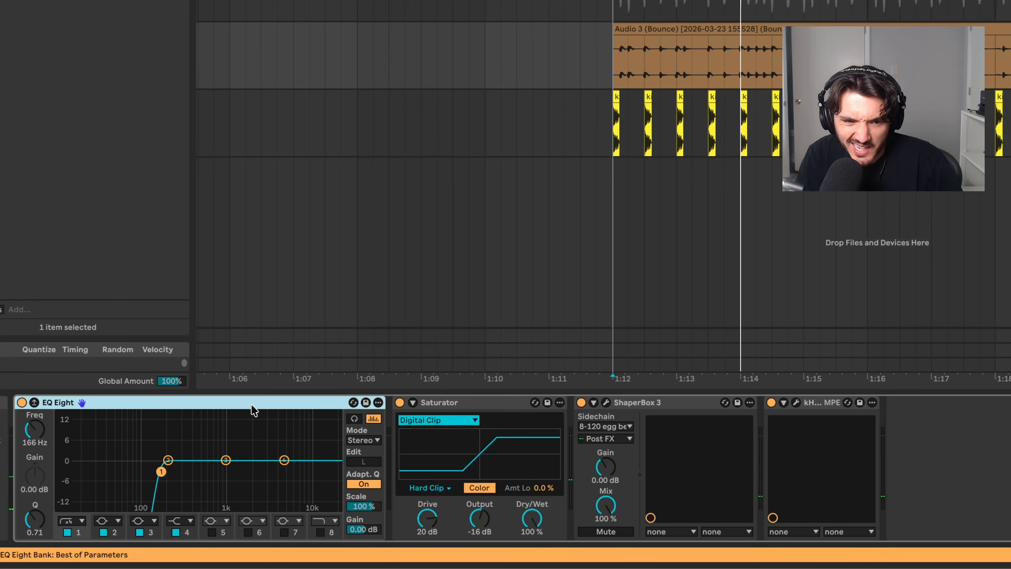
pyautogui.keyDown('shift'); pyautogui.click(808, 405); pyautogui.keyUp('shift')
pyautogui.hotkey('ctrl', 'g')
# Compare the beat with the effect rack and its last plug-in bypassed and enabled, and examine the Saturator and ShaperBox 3
pyautogui.press('space')
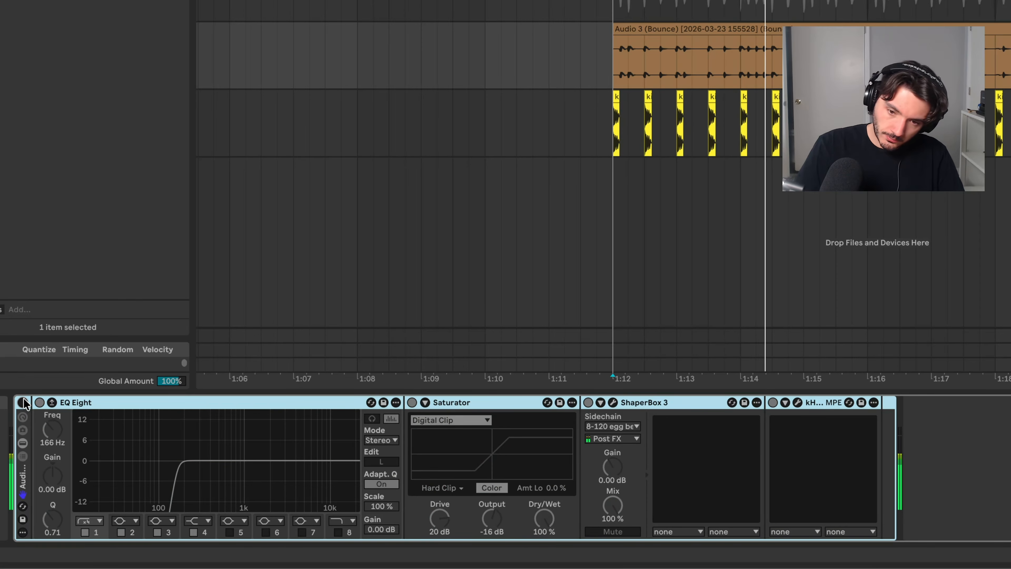
pyautogui.click(22, 403)
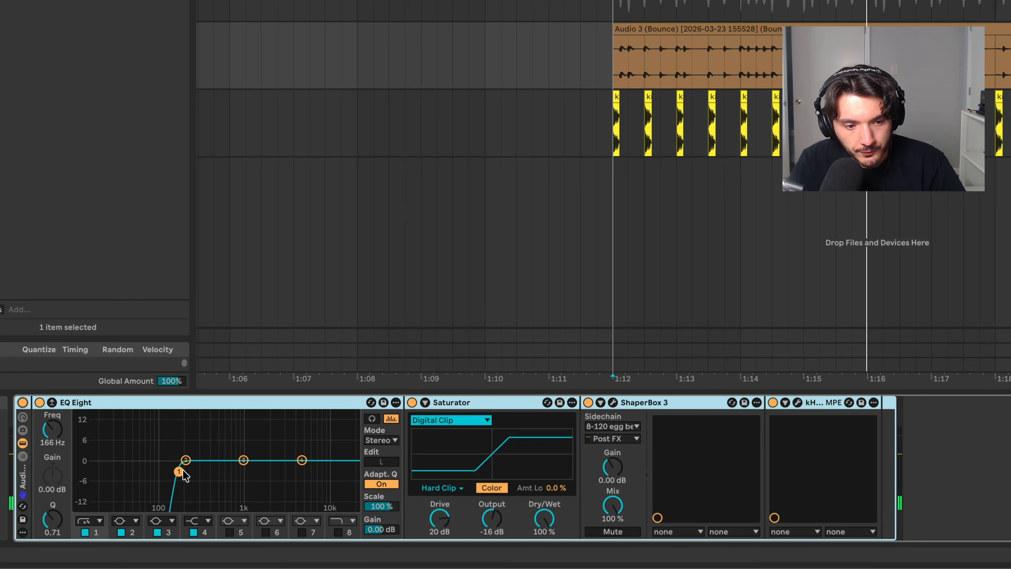
pyautogui.click(458, 404)
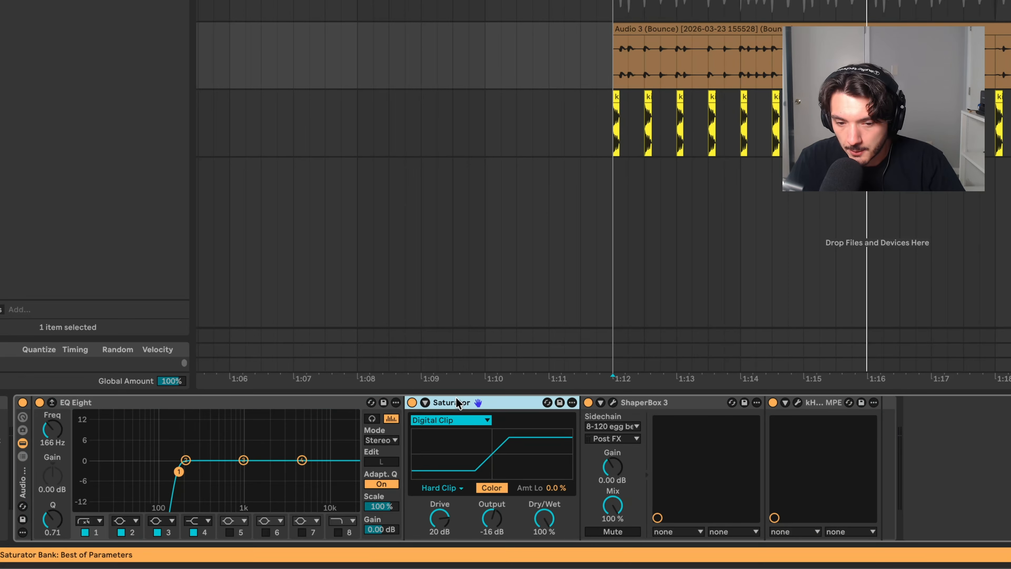
pyautogui.click(623, 405)
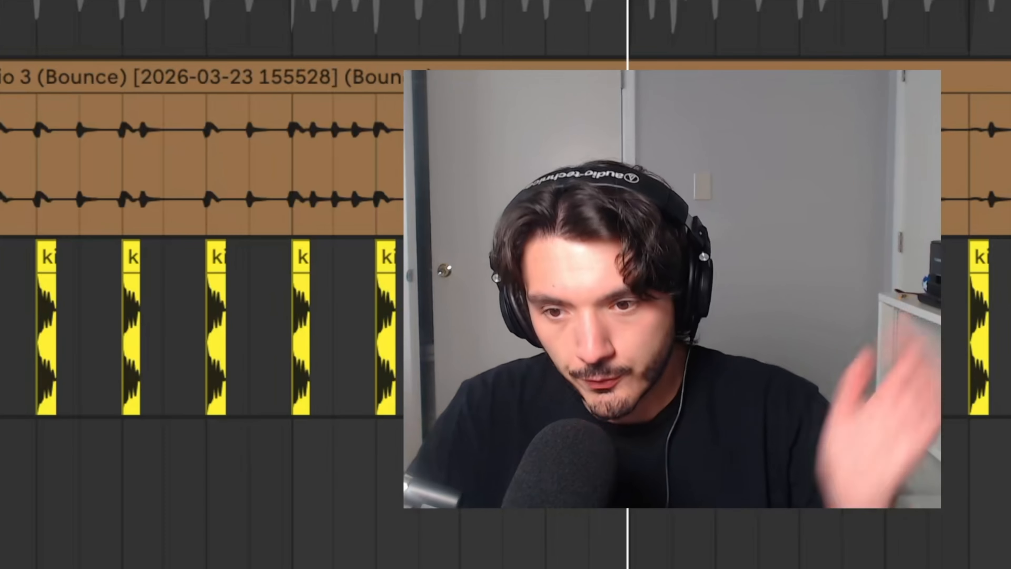
pyautogui.press('space')
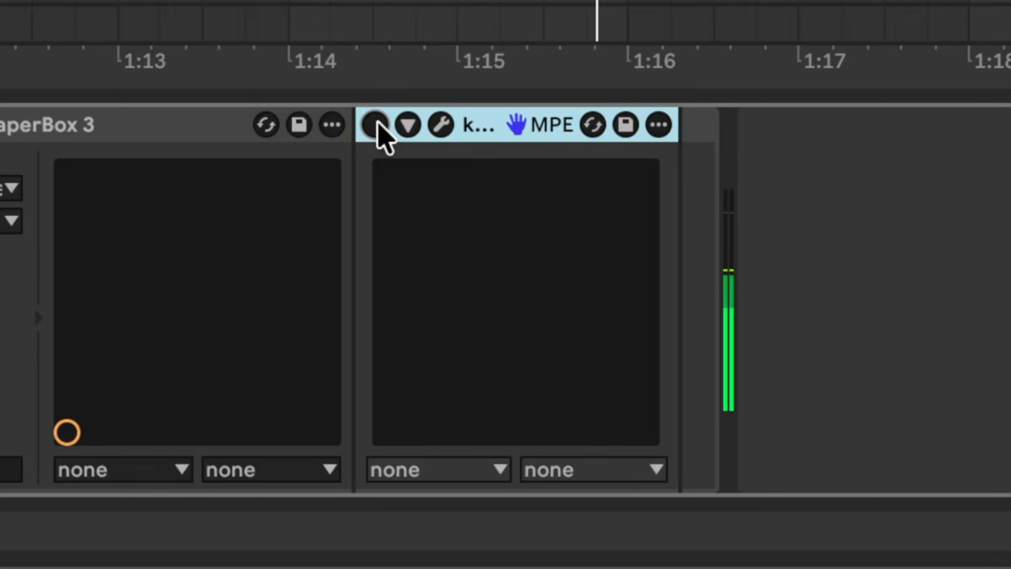
pyautogui.click(376, 126)
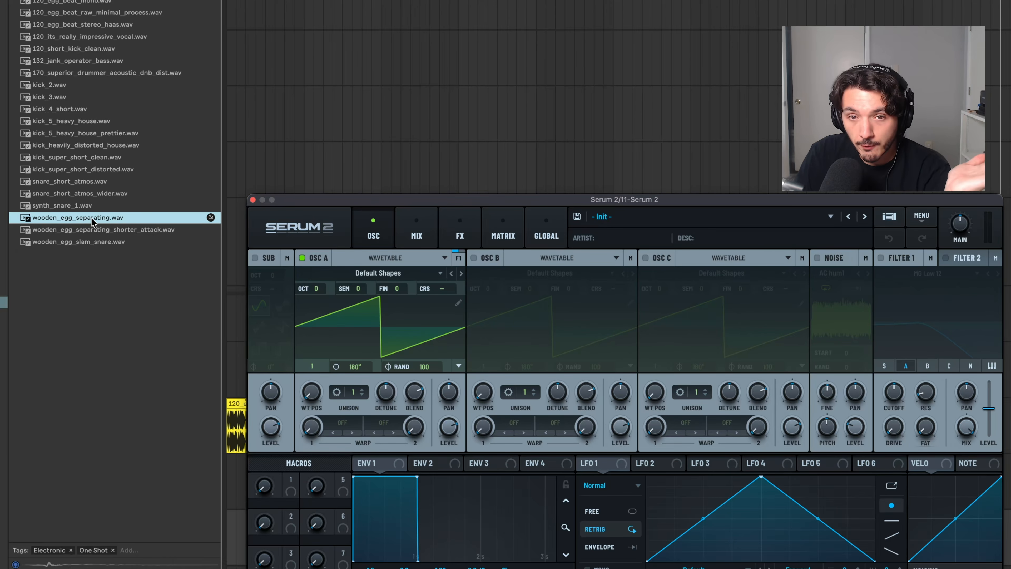
# Import wooden_egg_separating.wav into Serum 2's oscillator A with Dynamic Pitch - Zero Snap and sweep its wavetable position
pyautogui.moveTo(72, 222); pyautogui.dragTo(419, 300)
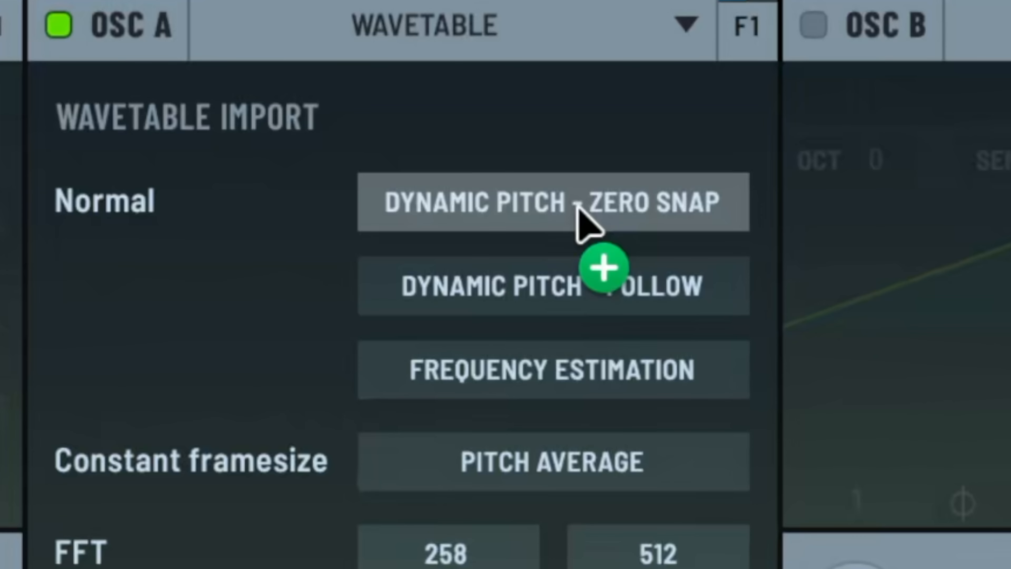
pyautogui.moveTo(577, 206); pyautogui.dragTo(578, 209)
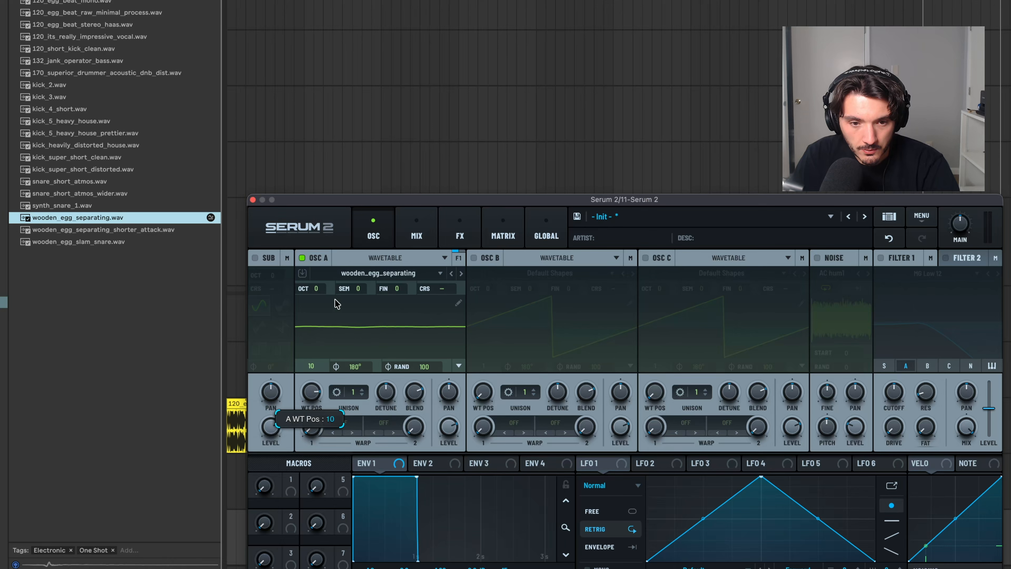
pyautogui.moveTo(313, 359); pyautogui.dragTo(313, 381)
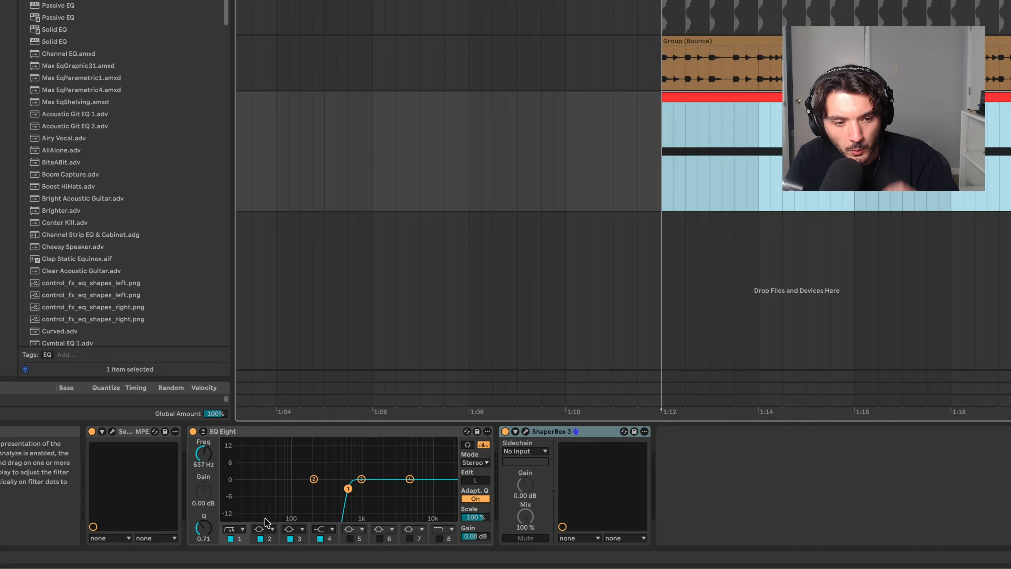
# Play the Serum 2 part and raise its EQ Eight band 1 low cut to 742 Hz
pyautogui.press('space')
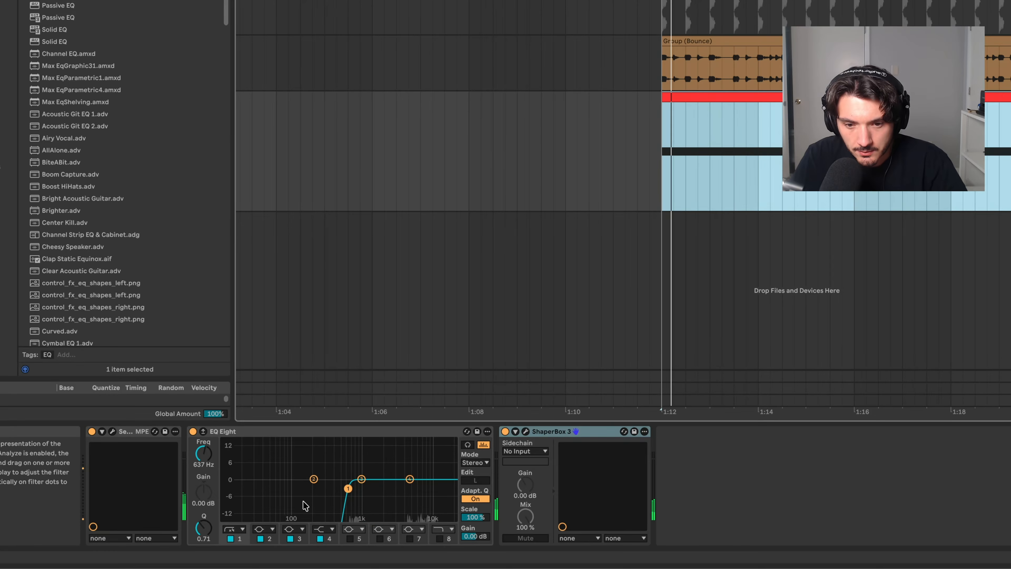
pyautogui.moveTo(348, 488); pyautogui.dragTo(353, 489)
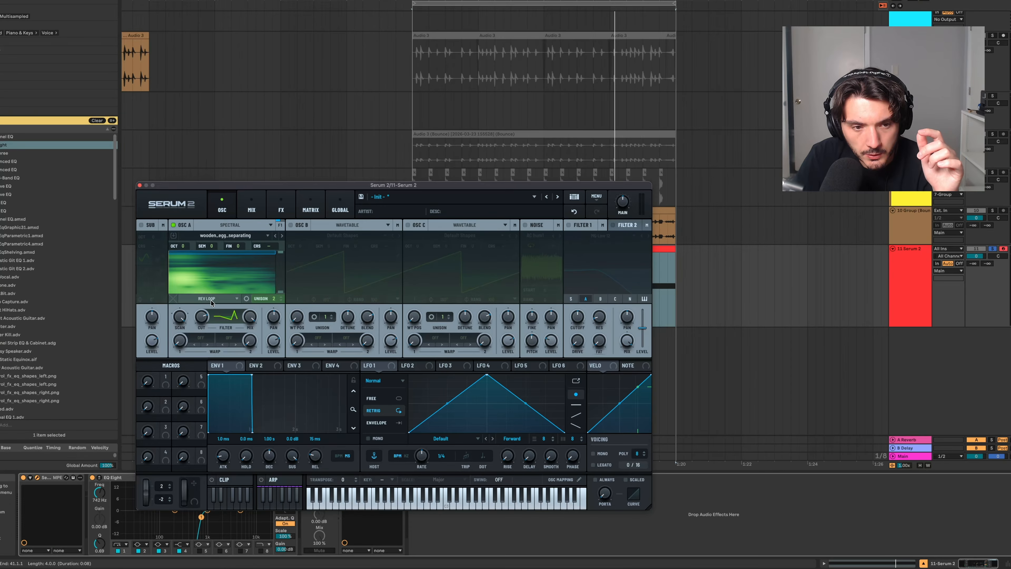
# Examine oscillator A's spectral filter curve and the Flanger in Serum 2's effects chain
pyautogui.click(226, 317)
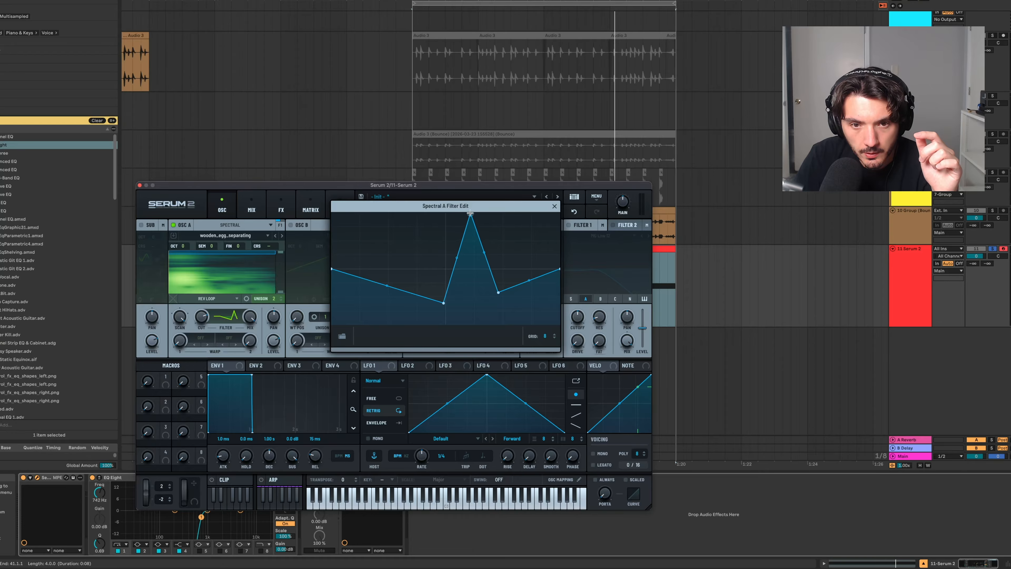
pyautogui.click(554, 206)
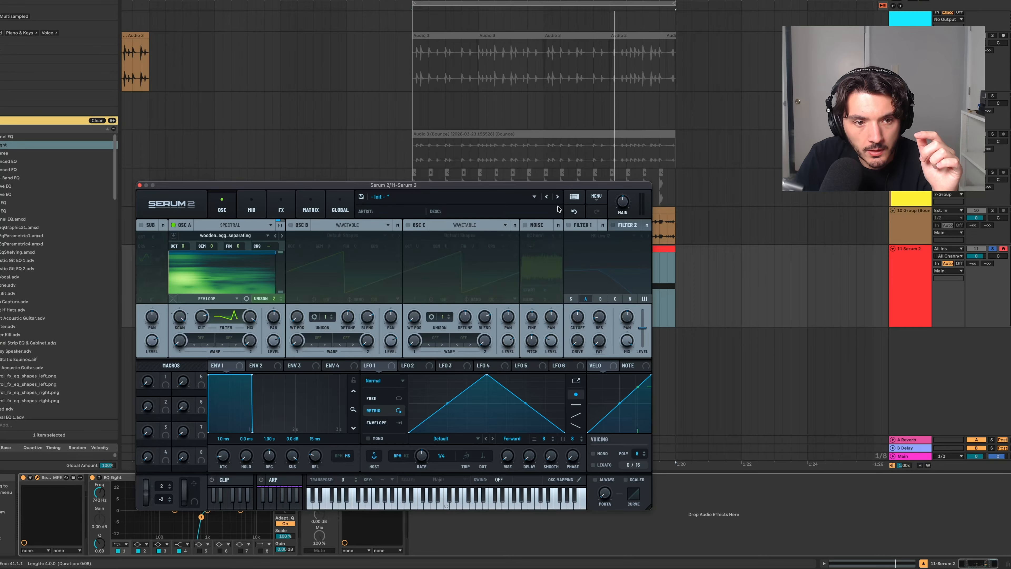
pyautogui.click(281, 205)
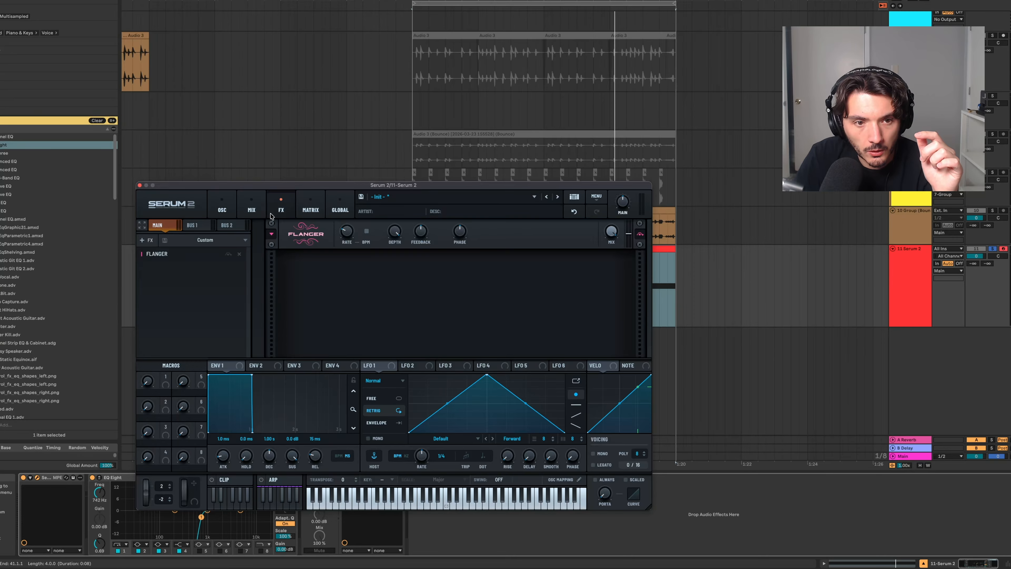
# Play the Serum 2 part with the Flanger enabled and bypassed, and raise the Flanger's feedback
pyautogui.click(228, 254)
pyautogui.press('space')
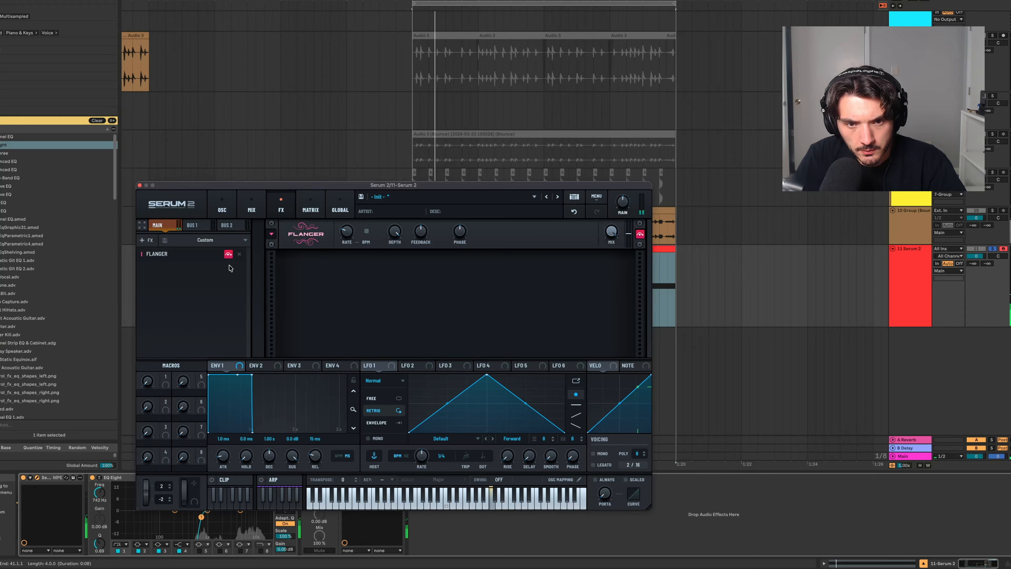
pyautogui.click(229, 254)
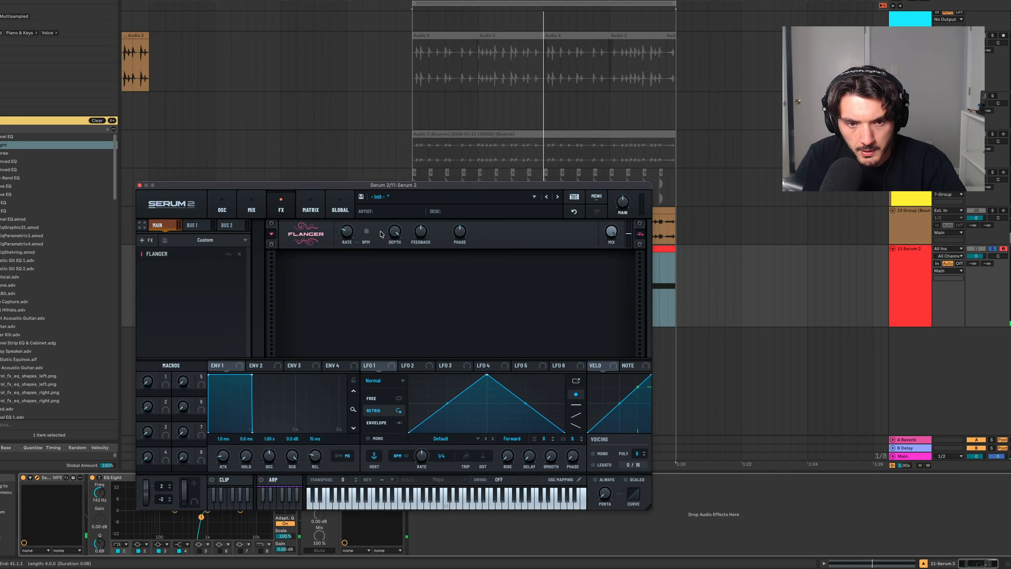
pyautogui.moveTo(423, 232); pyautogui.dragTo(428, 219)
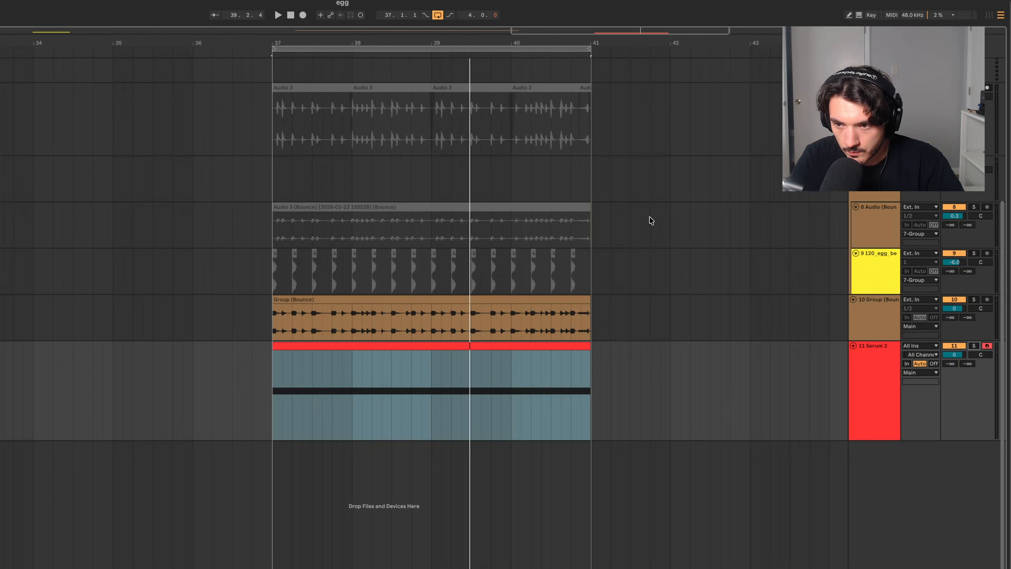
# Play the Serum 2 part together with the bounced beat and reduce the height of the Serum 2 track
pyautogui.press('space')
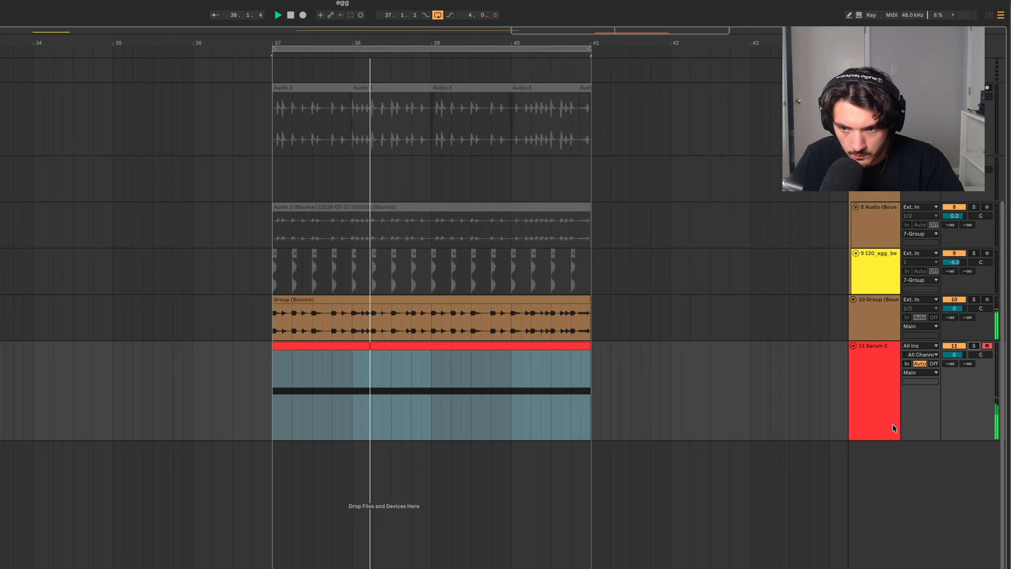
pyautogui.moveTo(892, 439); pyautogui.dragTo(891, 387)
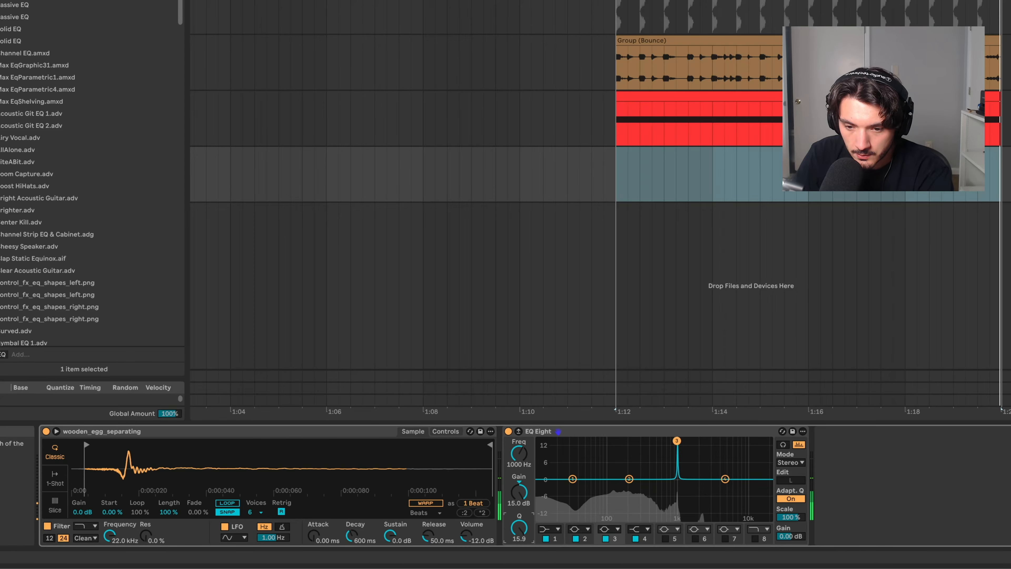
# Lower the Q of the 1 kHz boost in wooden_egg_separating's EQ Eight and examine the boosted bands of its other EQ Eights
pyautogui.moveTo(519, 528); pyautogui.dragTo(519, 555)
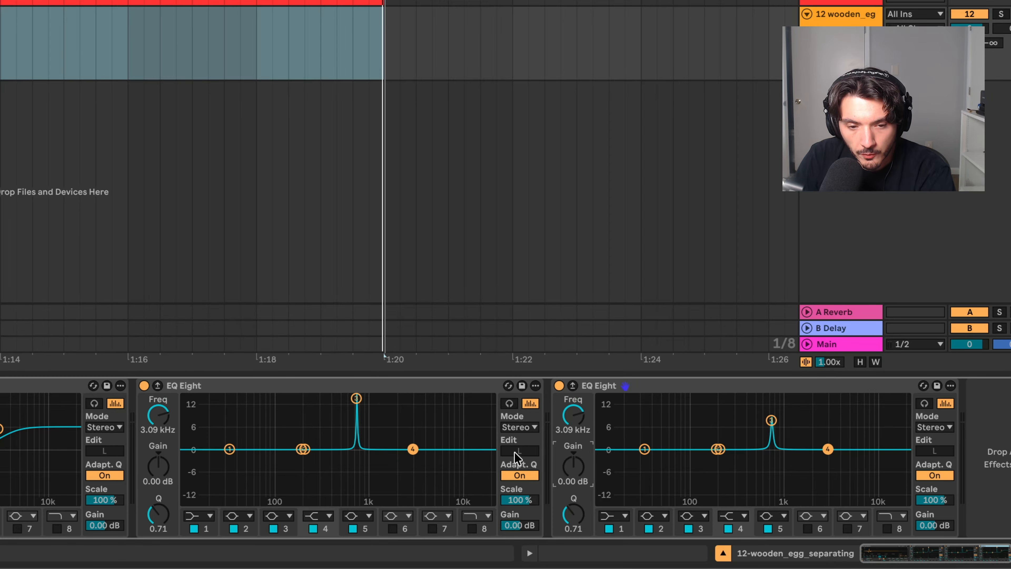
pyautogui.click(357, 399)
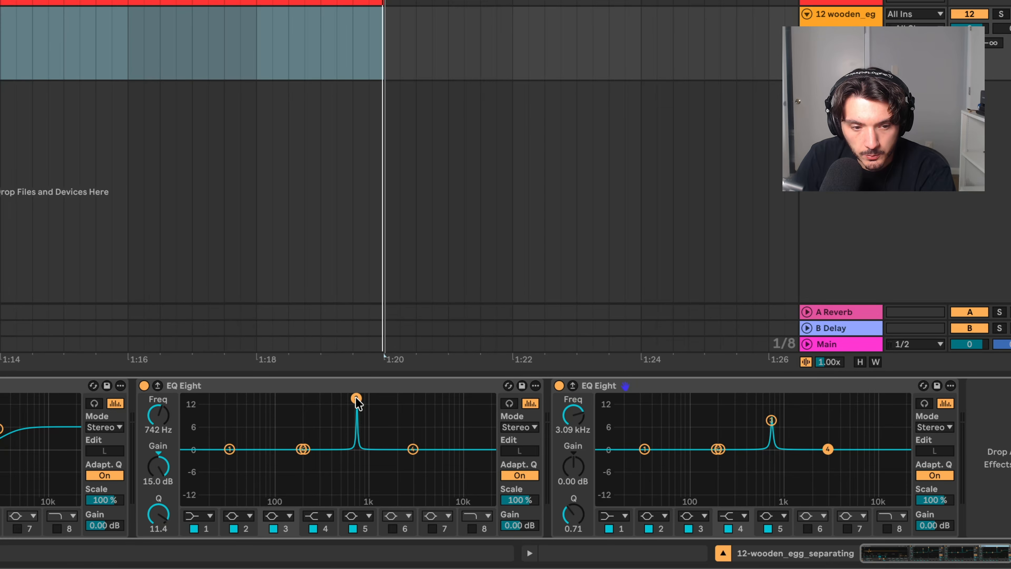
pyautogui.click(771, 421)
pyautogui.press('space')
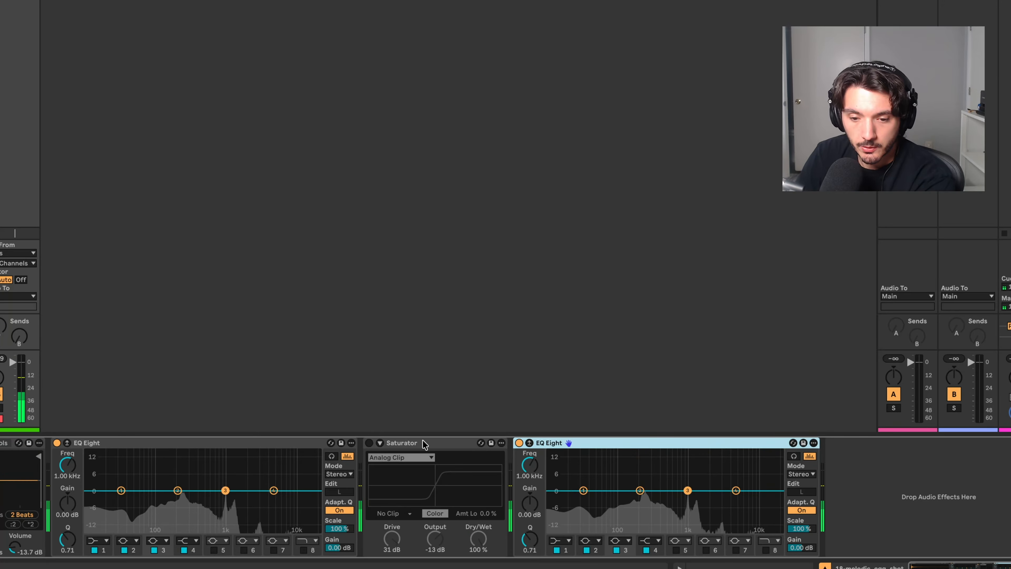
# Enable the Saturator in the melodic_egg_shot chain, examine its Auto Pan-Tremolo and ShaperBox 3, and play the part
pyautogui.click(369, 443)
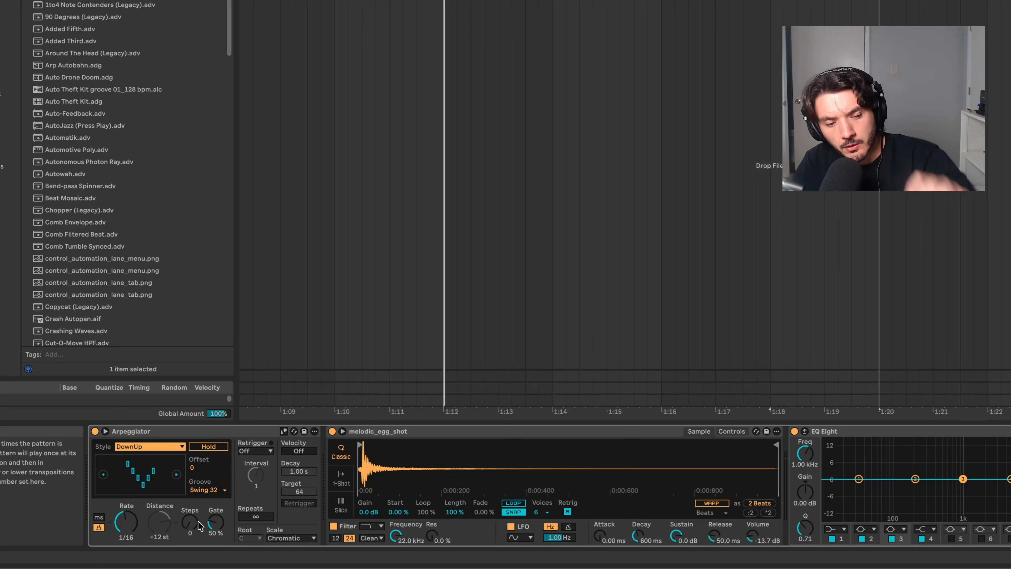
pyautogui.hscroll(10, 194, 520)
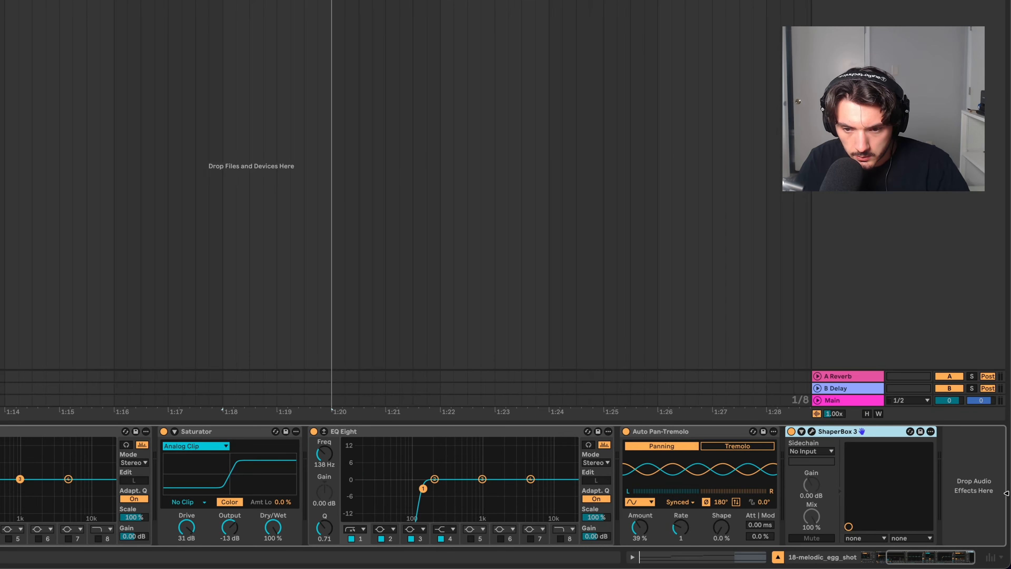
pyautogui.click(689, 436)
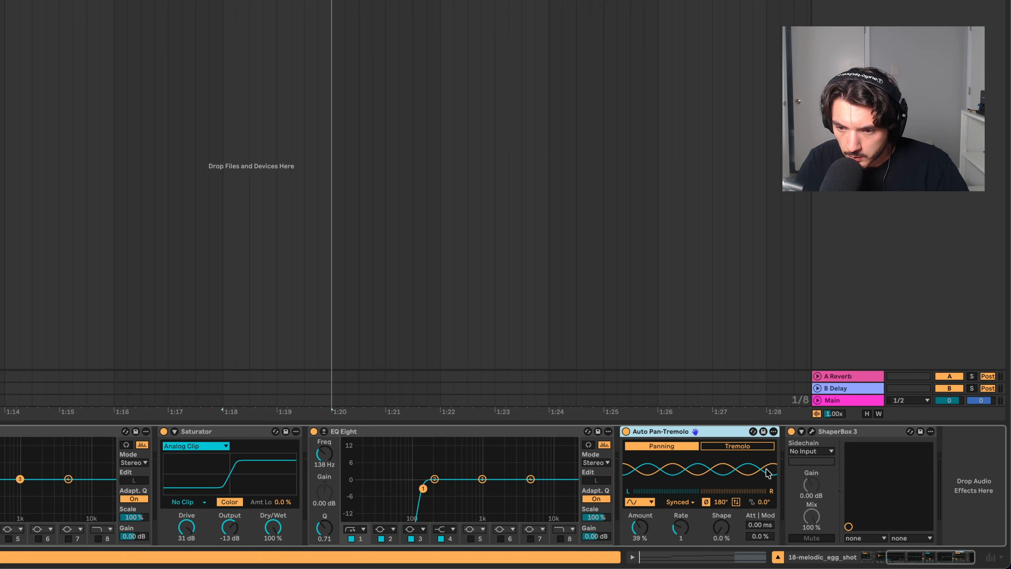
pyautogui.click(830, 435)
pyautogui.press('space')
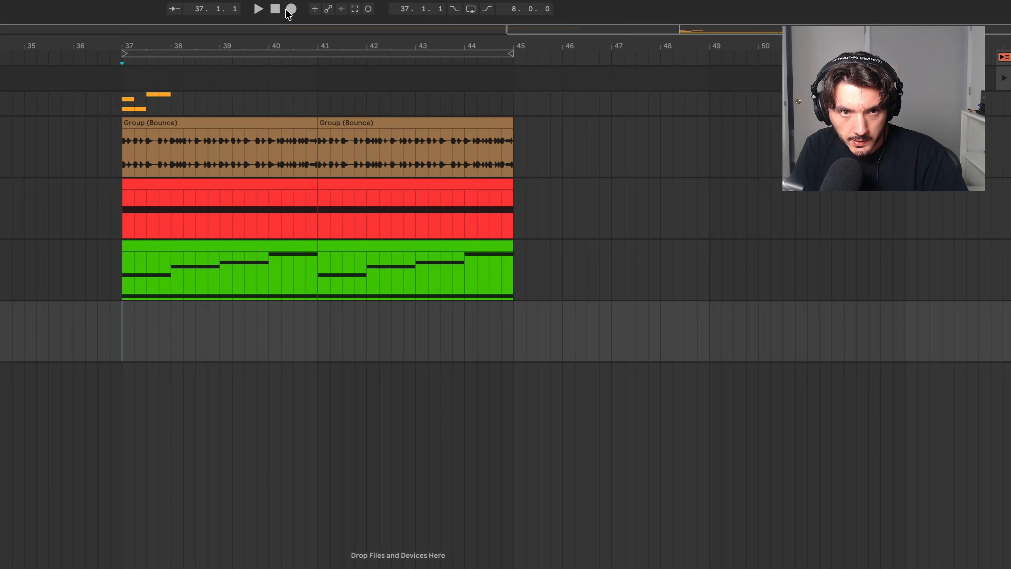
# Start recording a new part into the arrangement from bar 37
pyautogui.click(291, 9)
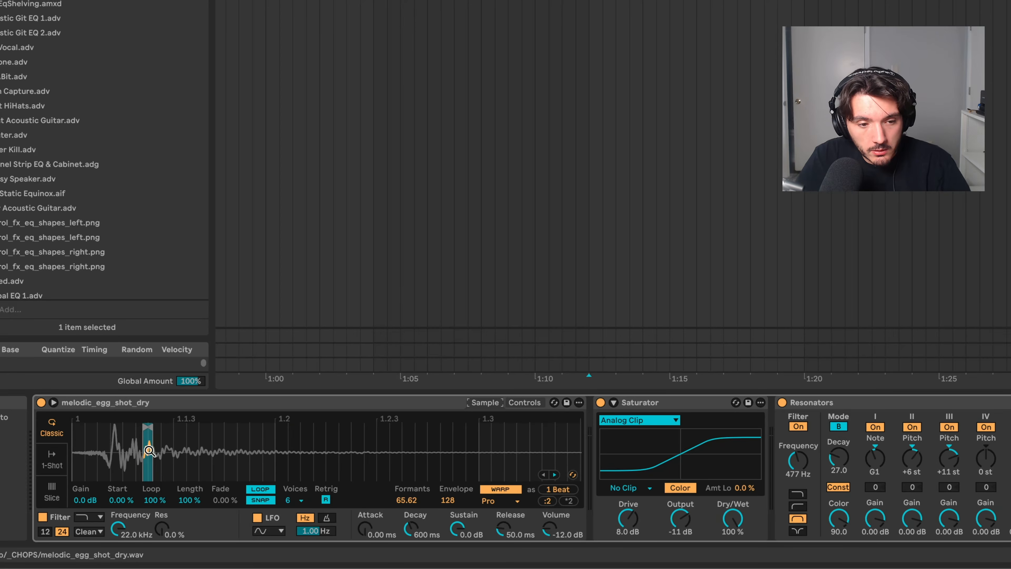
# Examine the Saturators, Resonators and Echo after melodic_egg_shot_dry and compare the sound with the effect rack bypassed and enabled
pyautogui.hscroll(2, 525, 501)
pyautogui.hscroll(10, 525, 502)
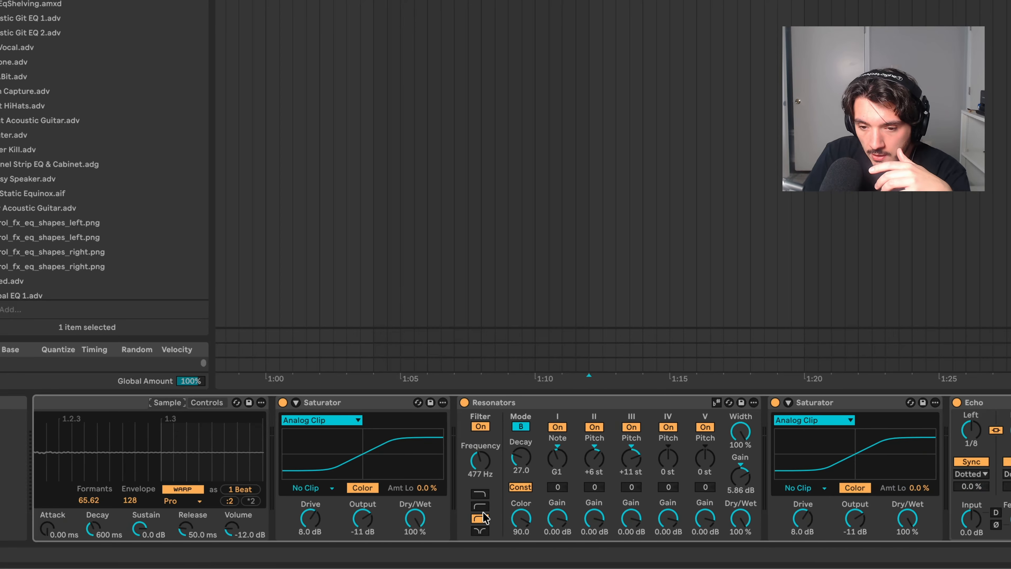
pyautogui.click(547, 467)
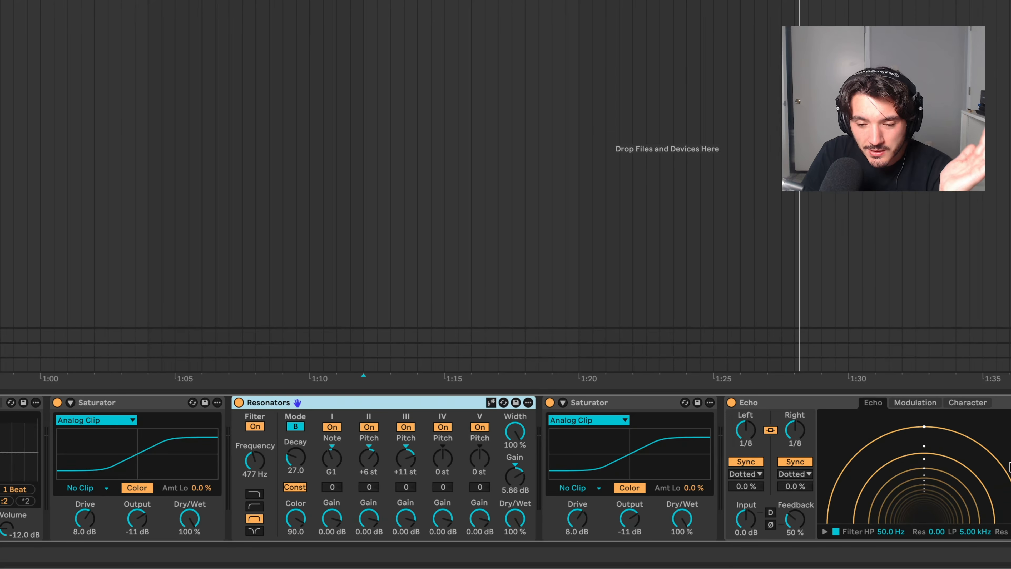
pyautogui.click(758, 402)
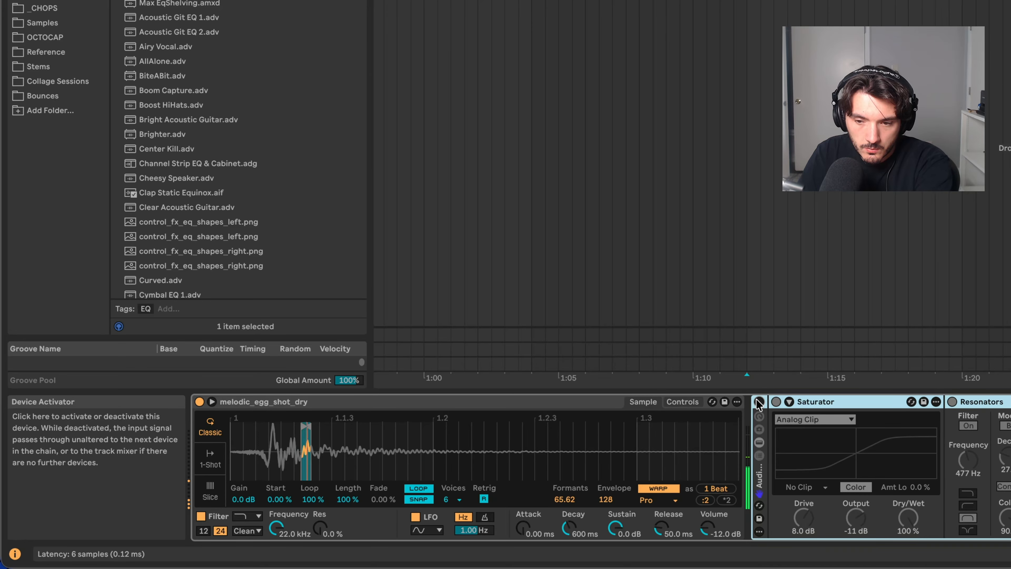
pyautogui.click(758, 402)
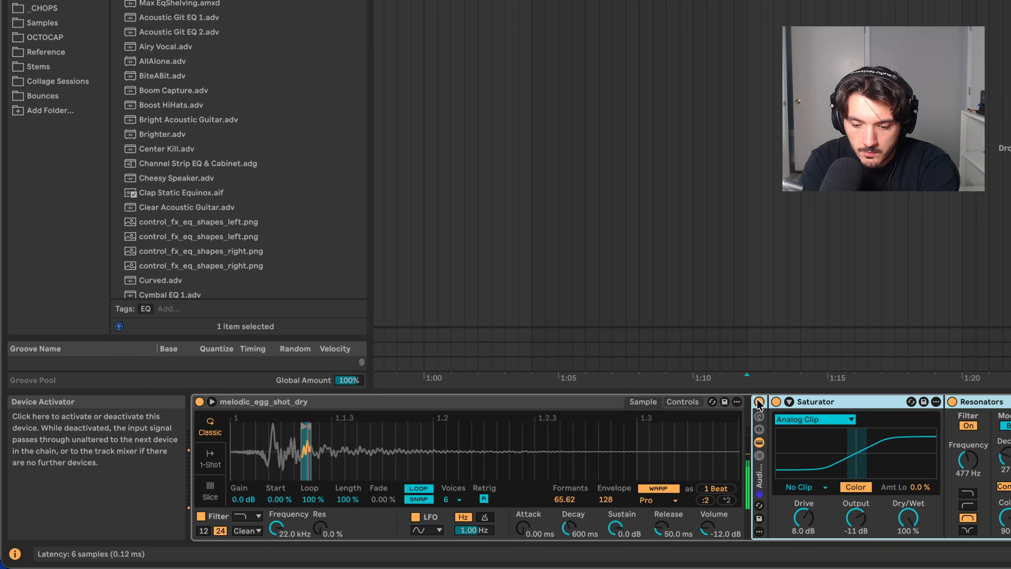
# Start recording another melodic_egg_shot_dry part into the arrangement
pyautogui.click(290, 18)
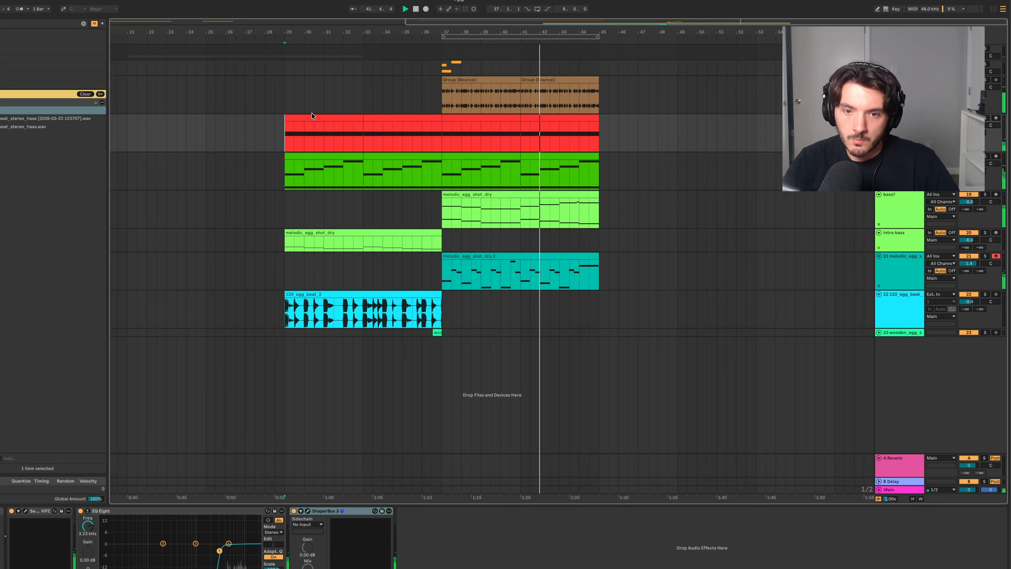
# Duplicate the bar 37 to 45 clips, from Group (Bounce) through melodic_egg_shot_dry 2, into bars 45 to 53
pyautogui.moveTo(600, 277); pyautogui.dragTo(439, 91)
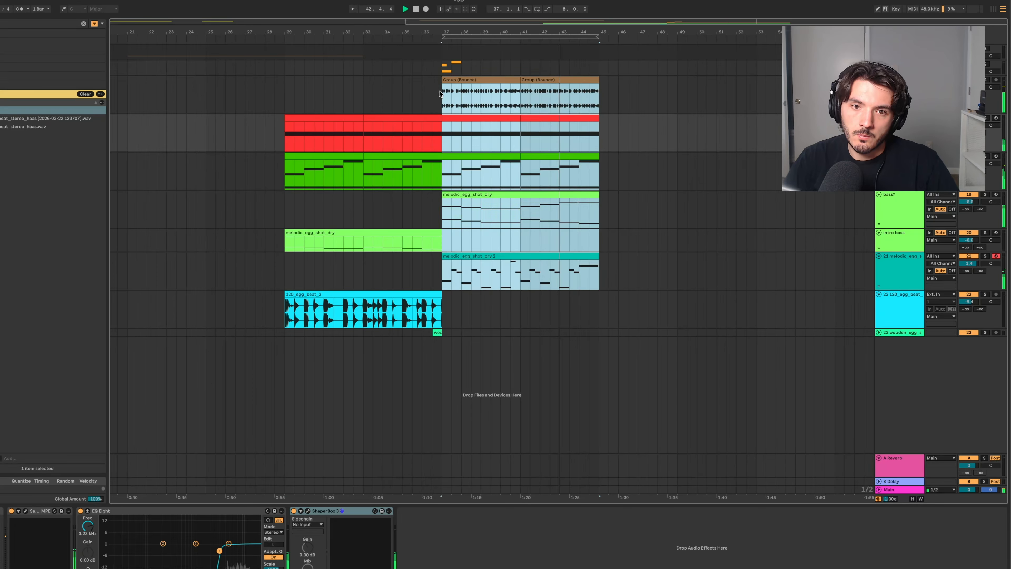
pyautogui.hotkey('ctrl', 'd')
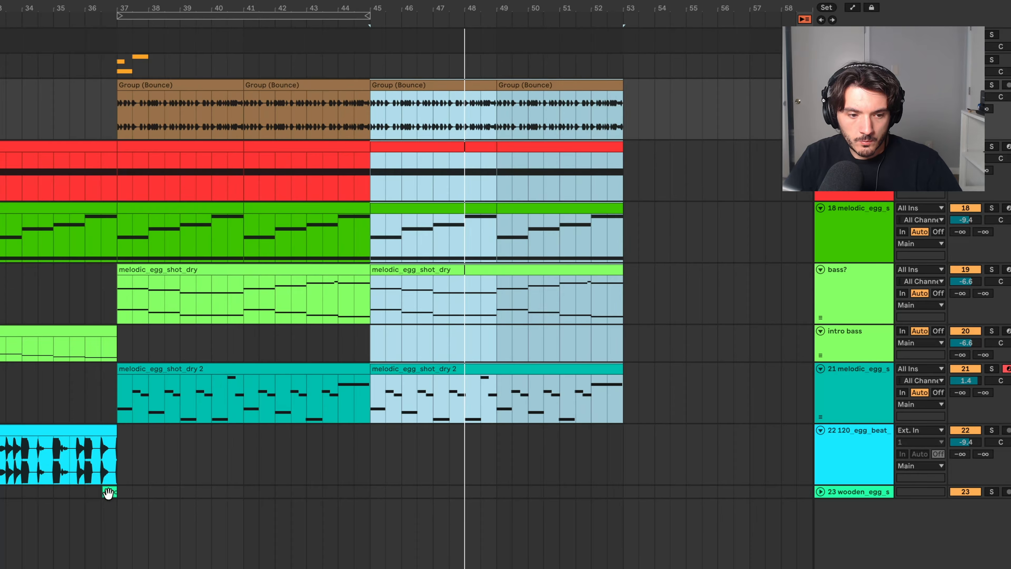
# Copy the short wooden_egg clip so it ends at bar 53, and trim the last Group (Bounce) clip to its start
pyautogui.moveTo(437, 332); pyautogui.dragTo(750, 335)
pyautogui.moveTo(612, 498); pyautogui.dragTo(614, 500)
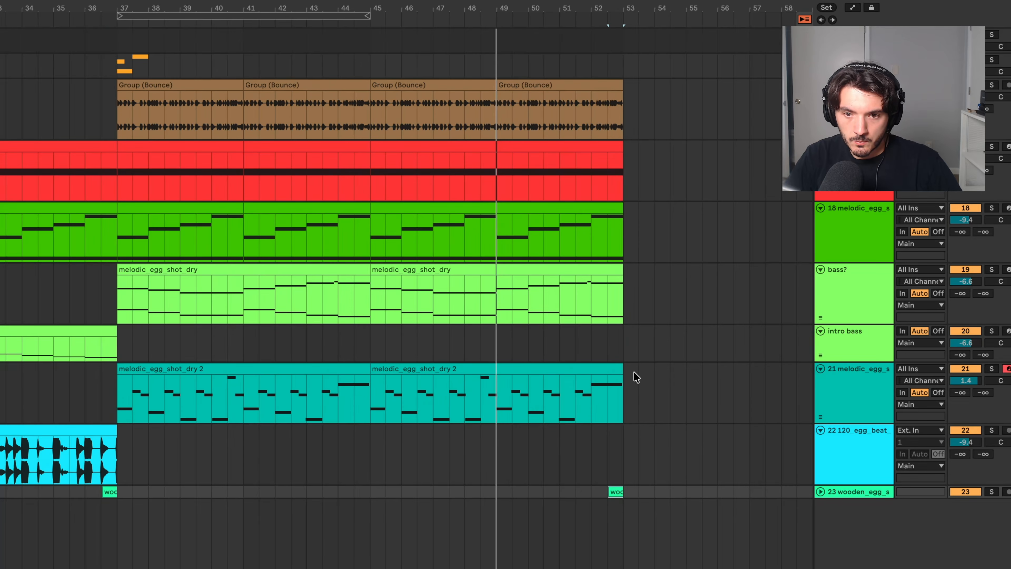
pyautogui.moveTo(622, 86); pyautogui.dragTo(608, 86)
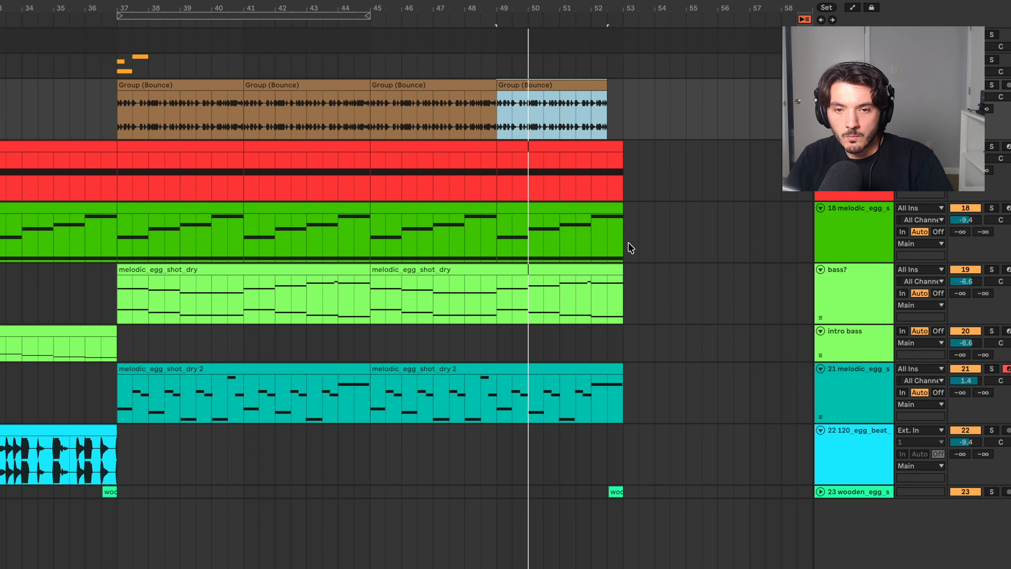